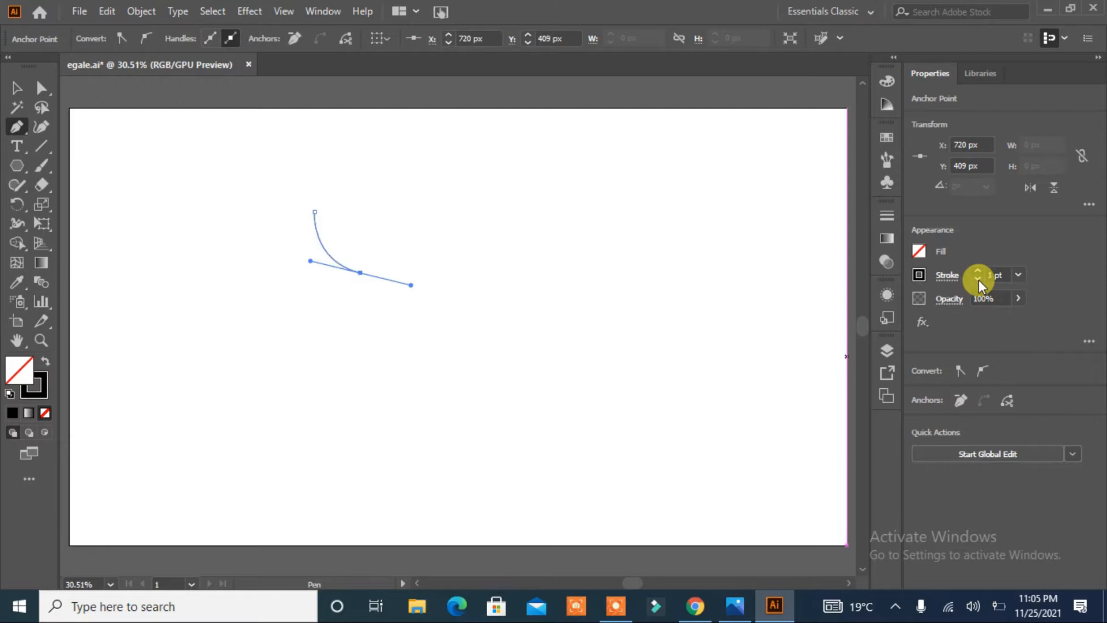
Continue the horn's curve with the Pen tool through the forehead, muzzle and chin, ending in a point at the base of the neck
left_click(361, 272)
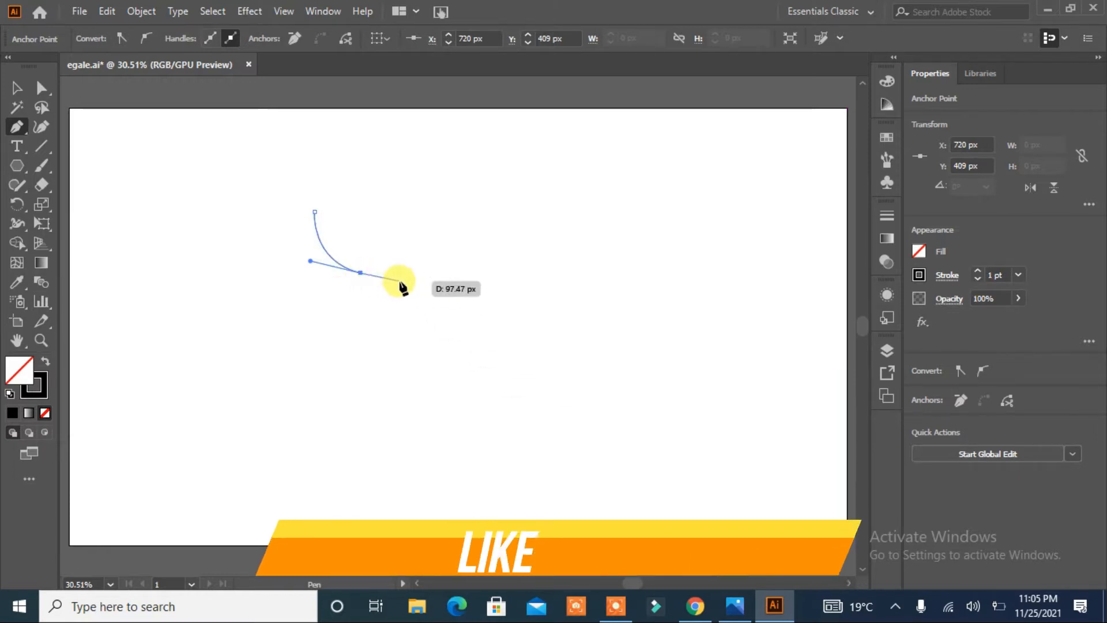
left_click_drag(397, 281, 414, 276)
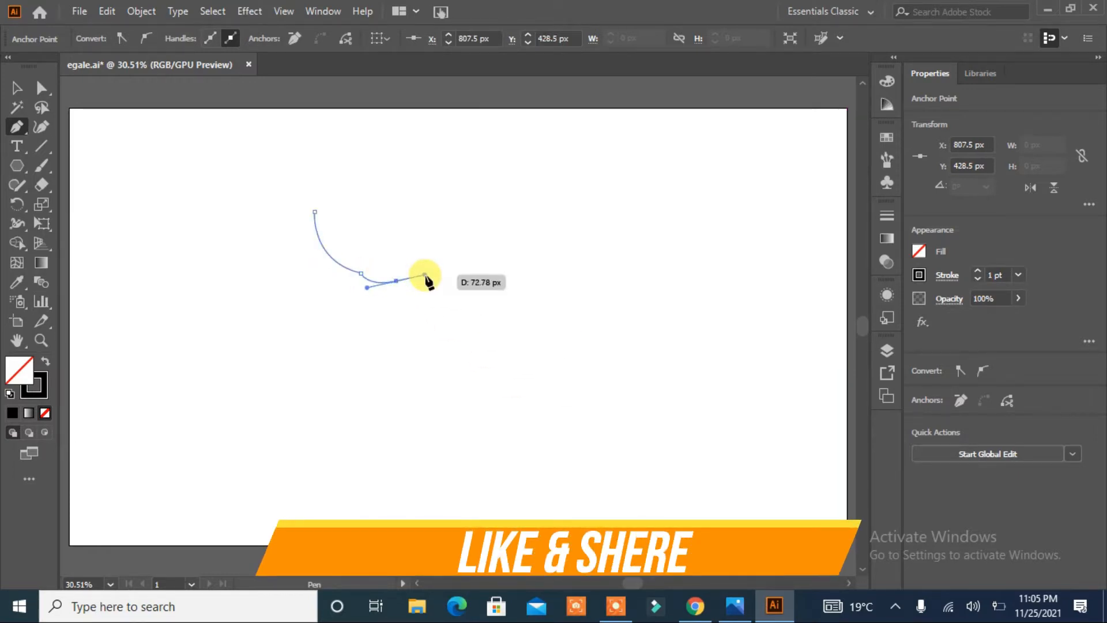
left_click(396, 281)
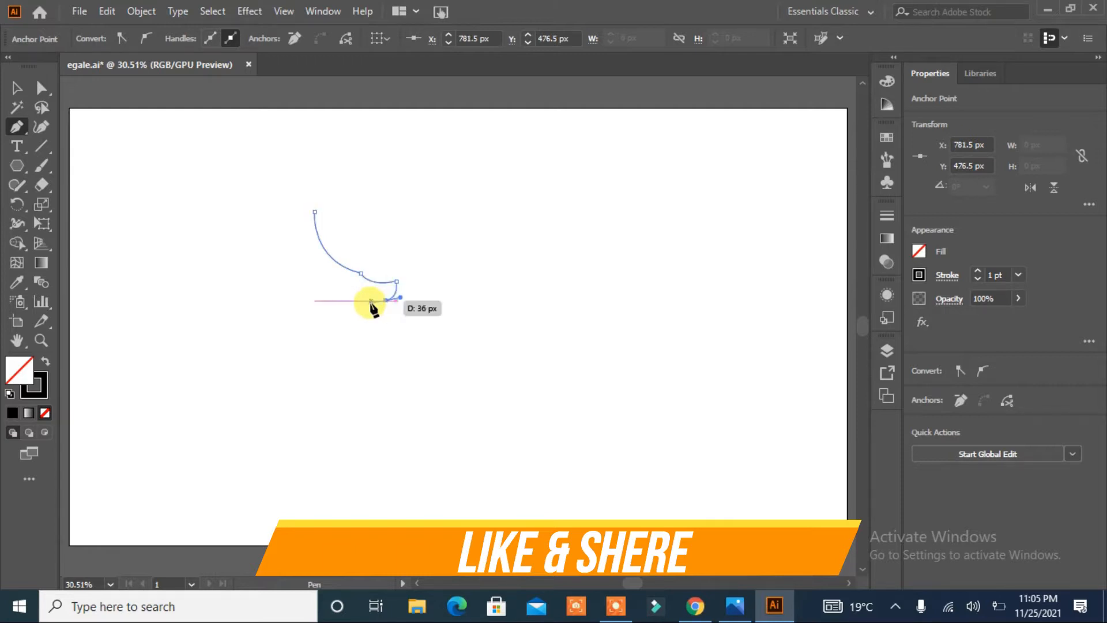
left_click(385, 299)
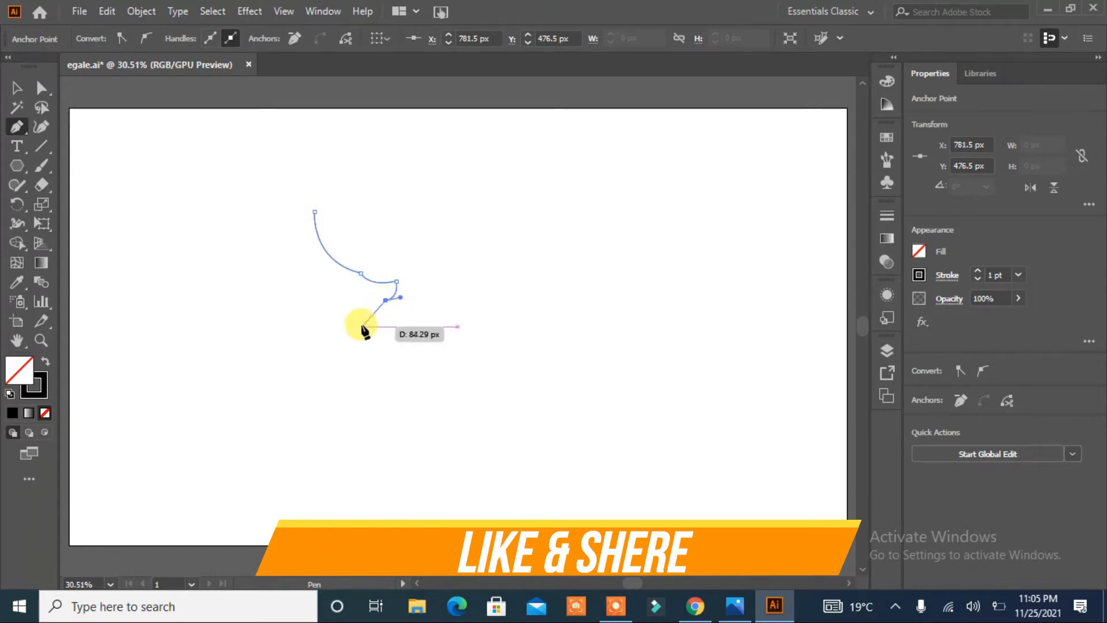
left_click_drag(368, 366, 393, 409)
left_click(367, 365)
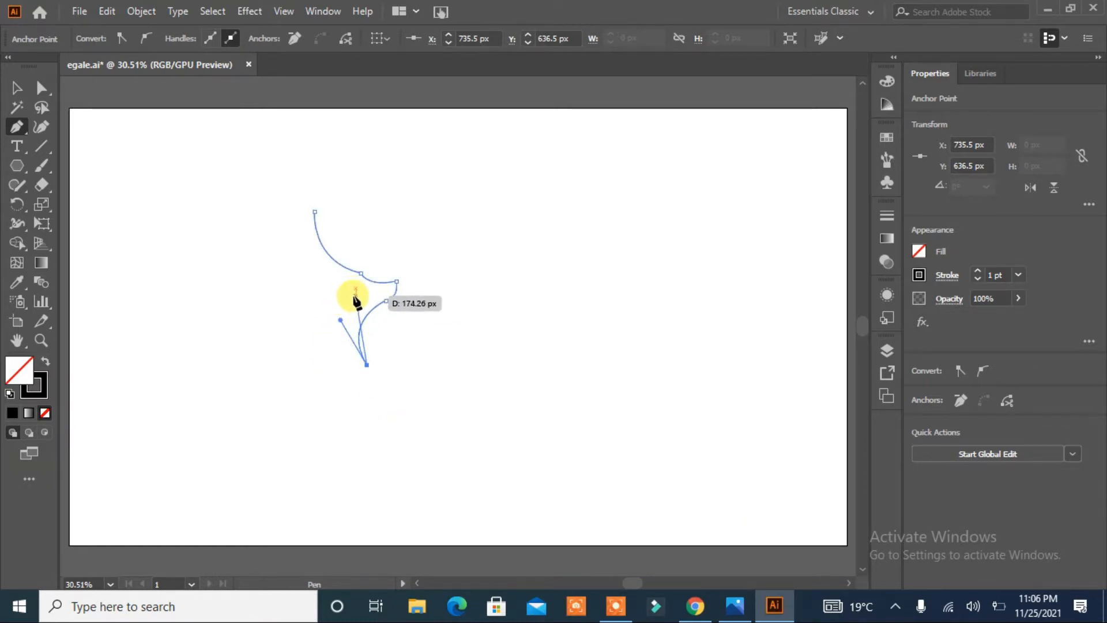
Draw the back of the neck and a pointed ear, close the head outline at the horn's tip, and deselect it
left_click_drag(344, 296, 383, 242)
left_click_drag(338, 299, 310, 308)
left_click(322, 308)
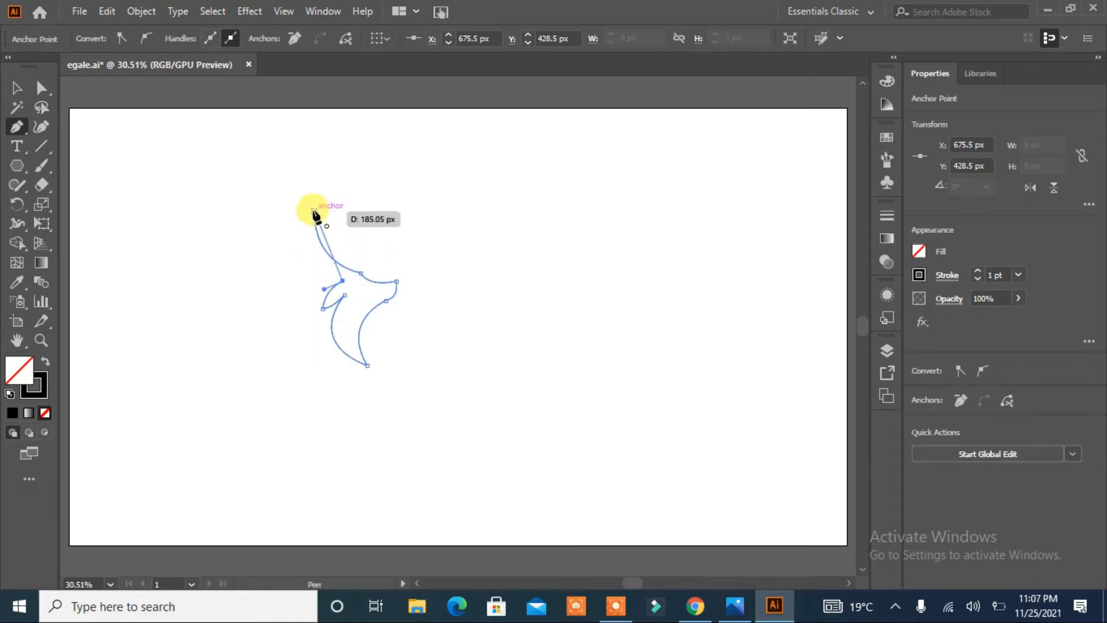
left_click_drag(333, 192, 332, 168)
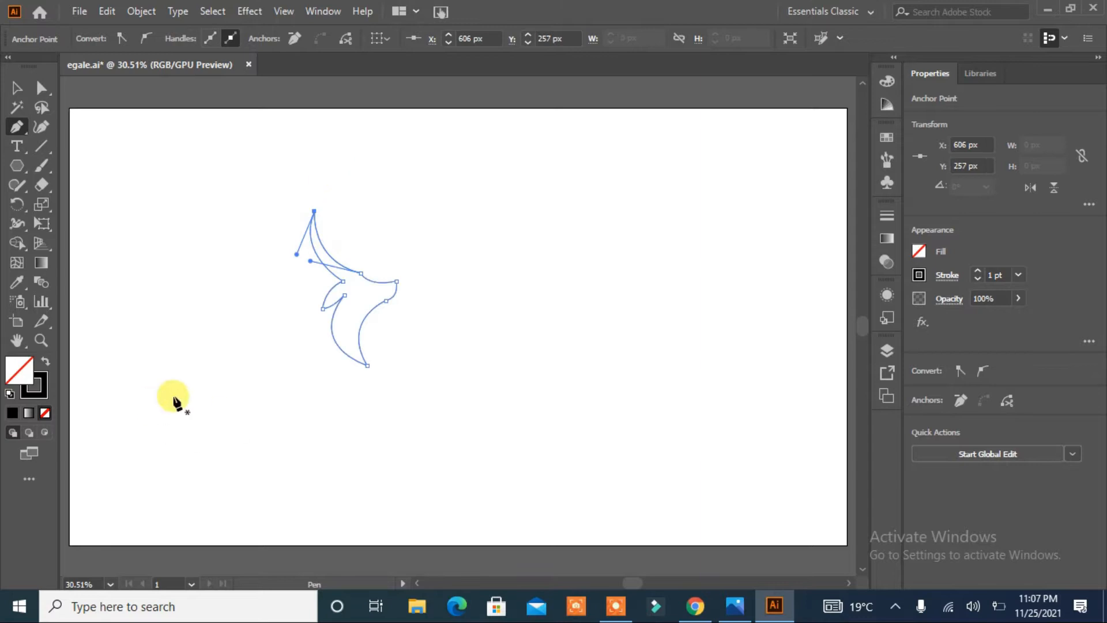
key("v")
left_click(182, 323)
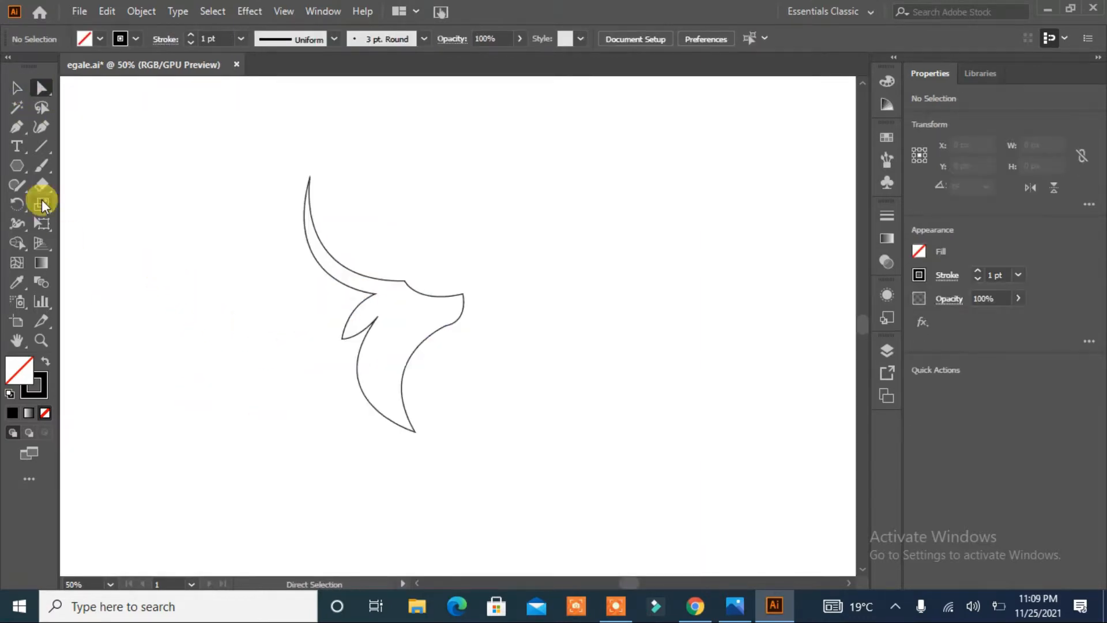
Draw a second, closed crescent-shaped horn with the Pen tool, rising from the forehead opposite the first horn
key("p")
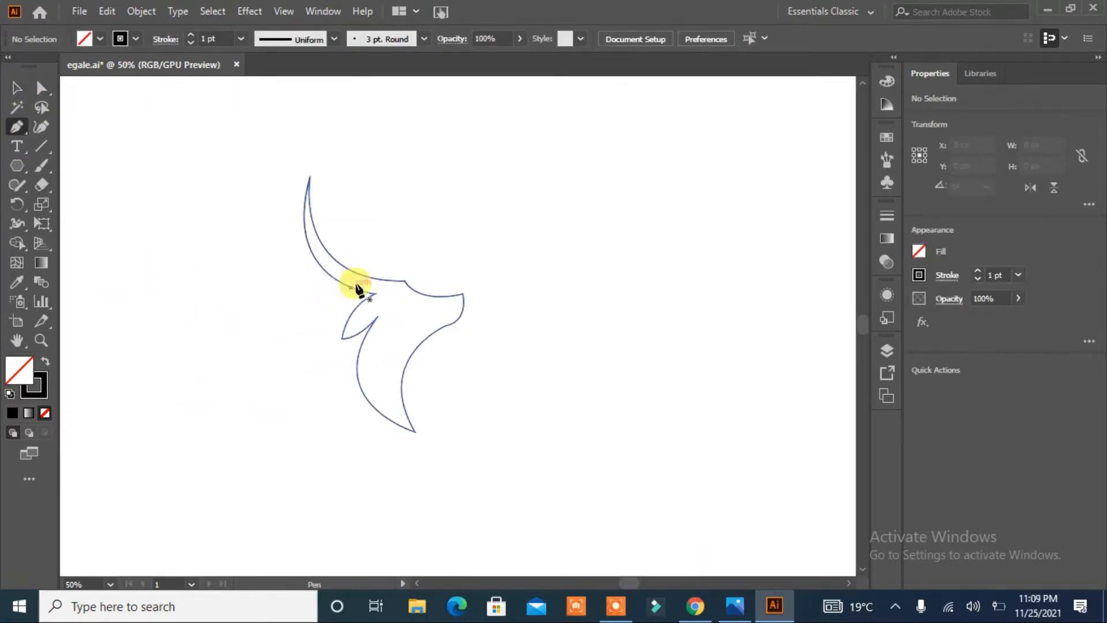
left_click_drag(370, 281, 452, 177)
left_click_drag(452, 105, 447, 168)
left_click_drag(452, 250, 390, 371)
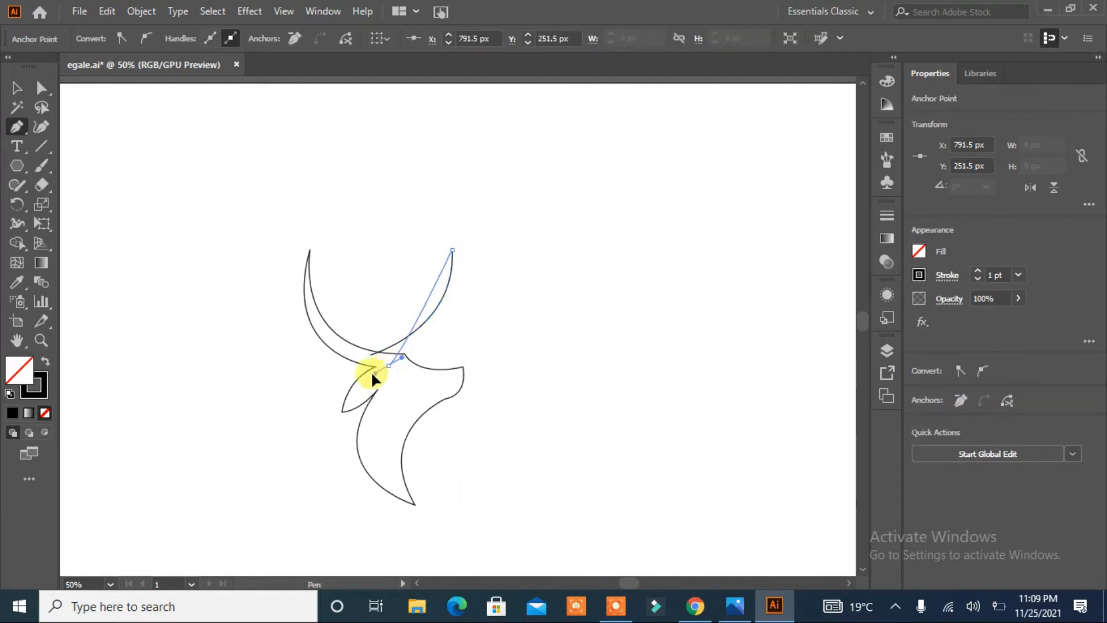
mouse_move(307, 391)
left_mouse_down()
mouse_move(296, 418)
mouse_move(298, 400)
left_mouse_up()
left_click(370, 355)
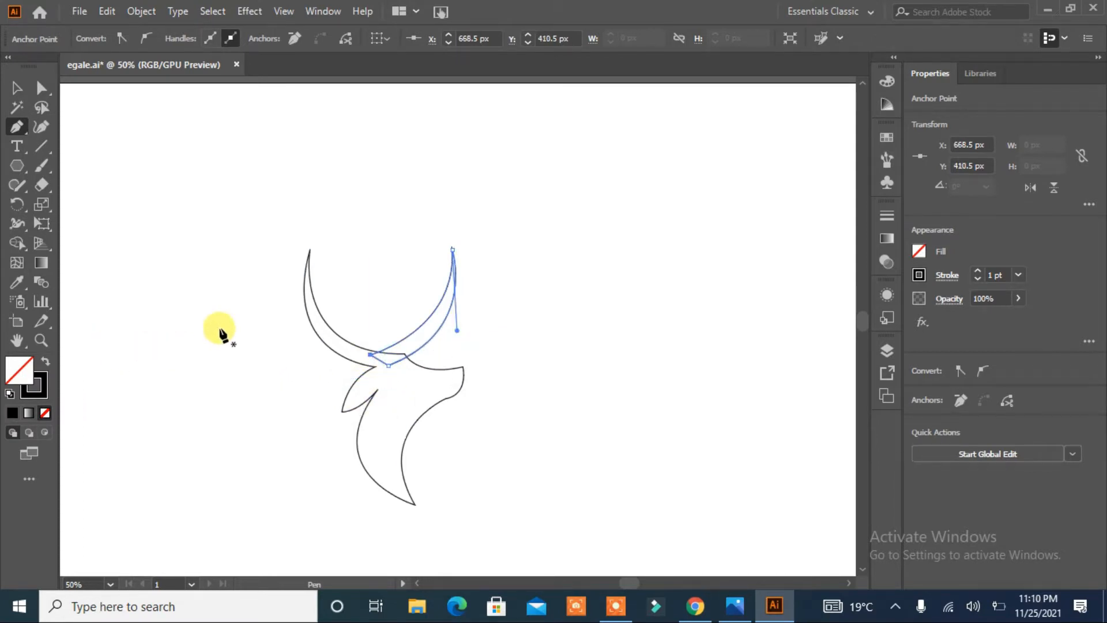
Draw a closed wavy body shape with the Pen tool, starting inside the neck and tapering to a point beyond the muzzle
scroll(218, 292, "down", 5)
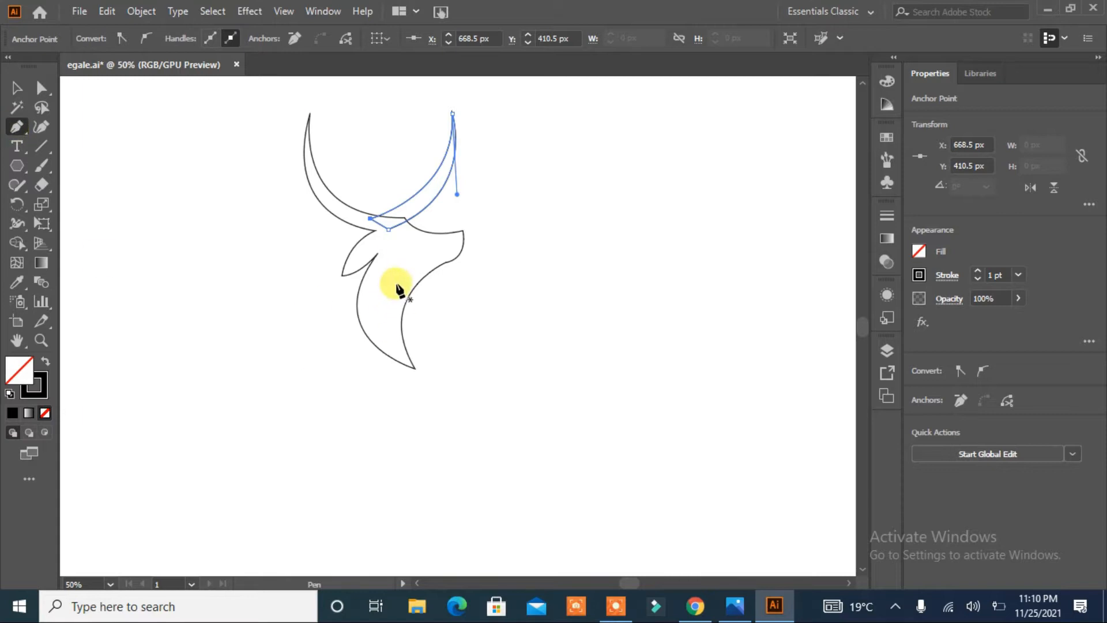
left_click(396, 282)
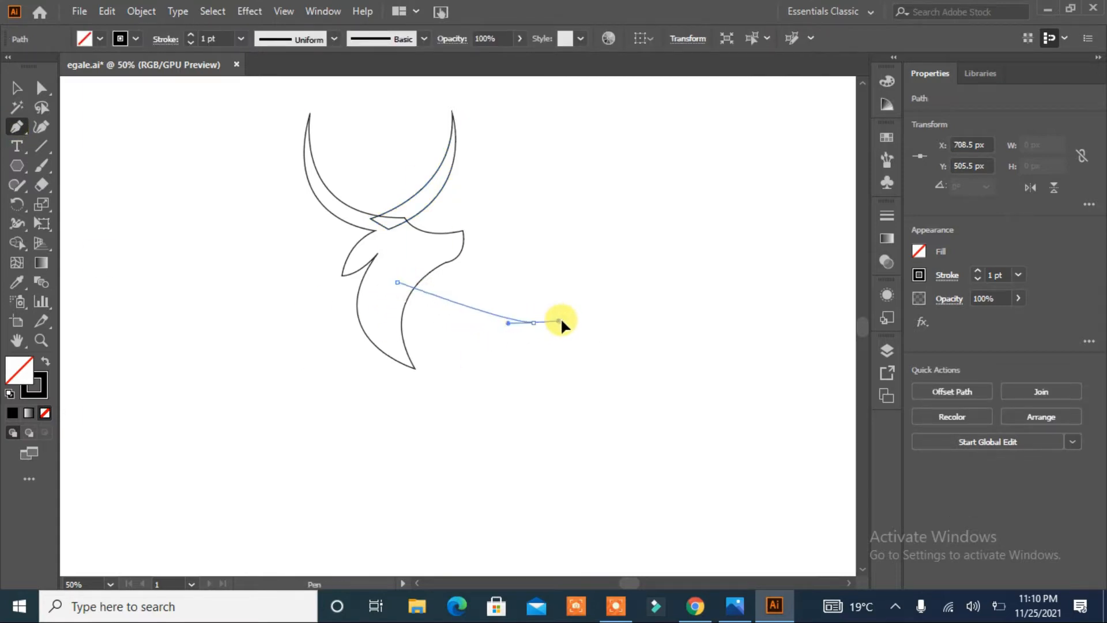
left_click_drag(654, 295, 654, 299)
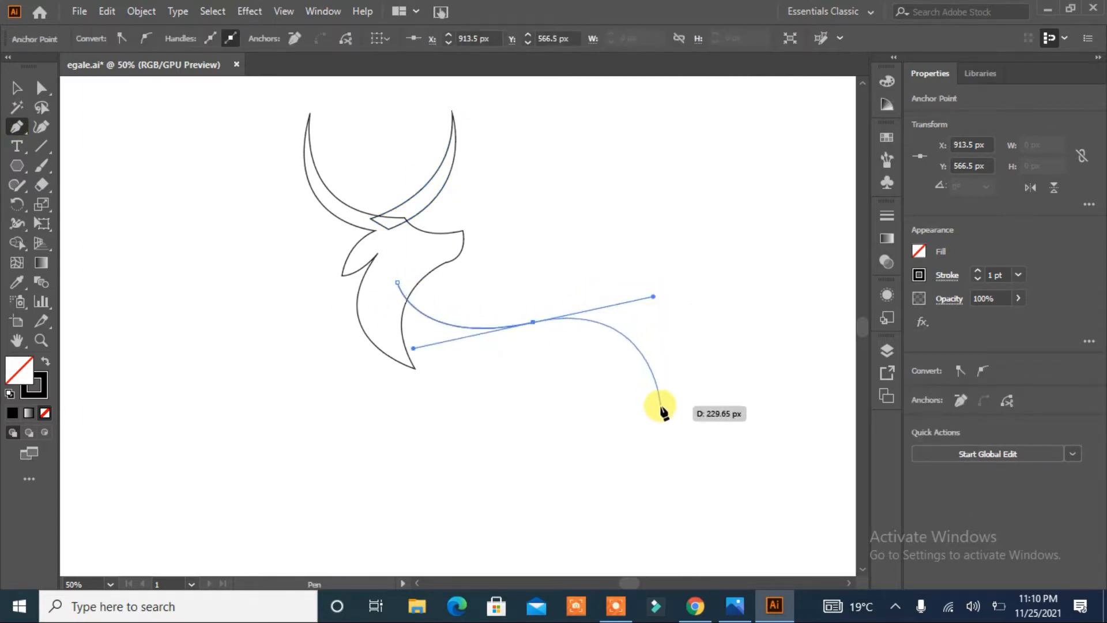
left_click_drag(654, 393, 467, 421)
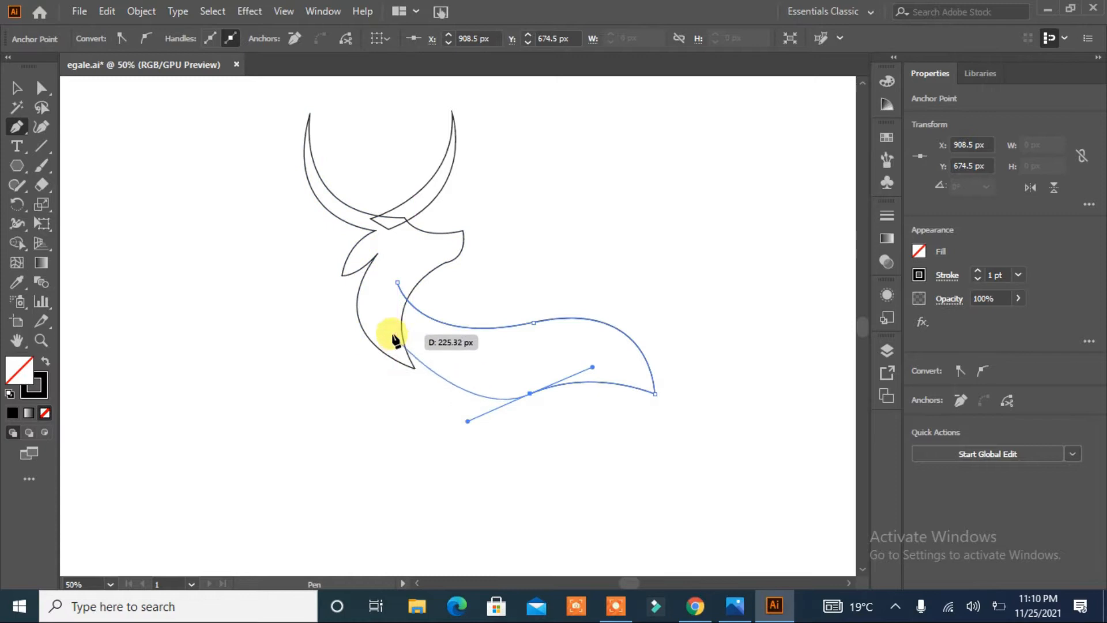
left_click_drag(397, 282, 420, 187)
Scale the wavy body shape down to about 227 × 126 px and place it overlapping the lower neck
left_click(17, 89)
left_click_drag(655, 402, 615, 383)
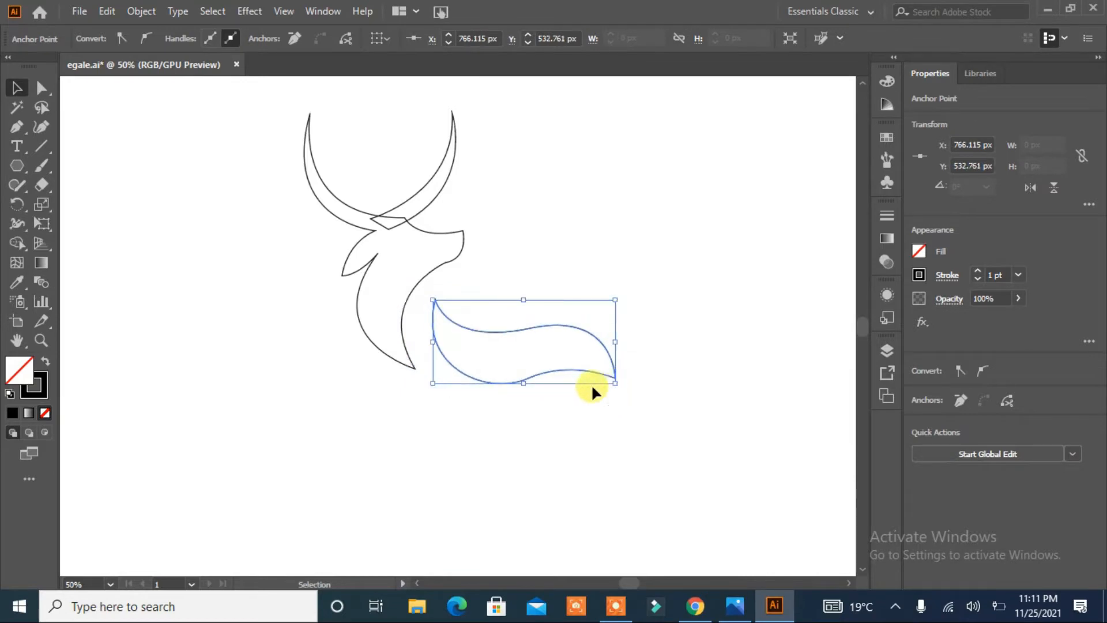
left_click(517, 348)
left_click_drag(518, 329, 476, 328)
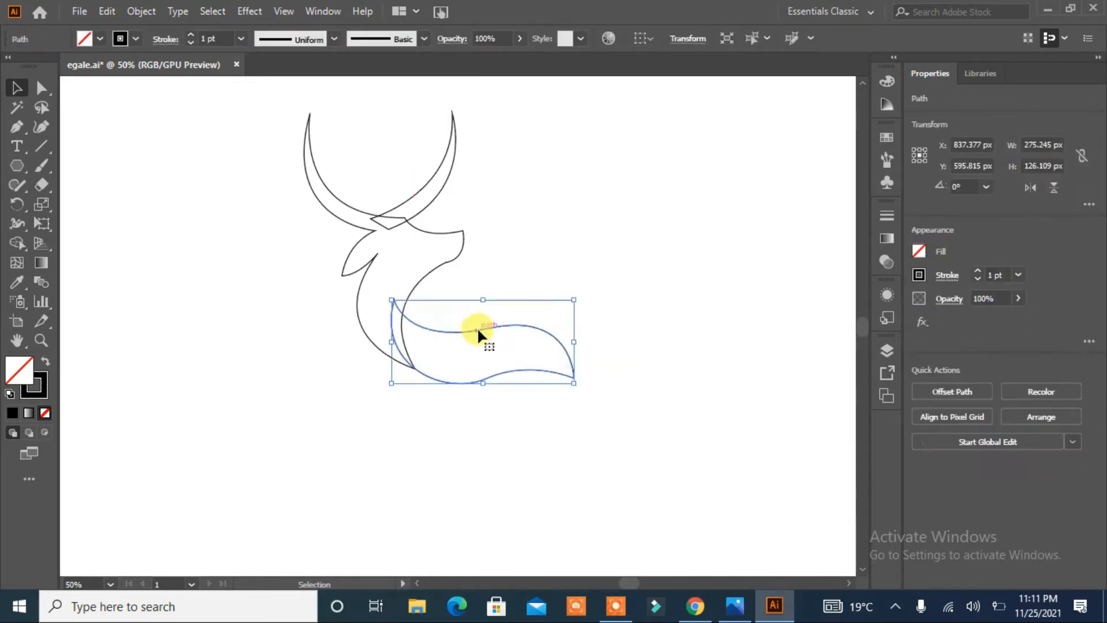
left_click_drag(573, 341, 543, 342)
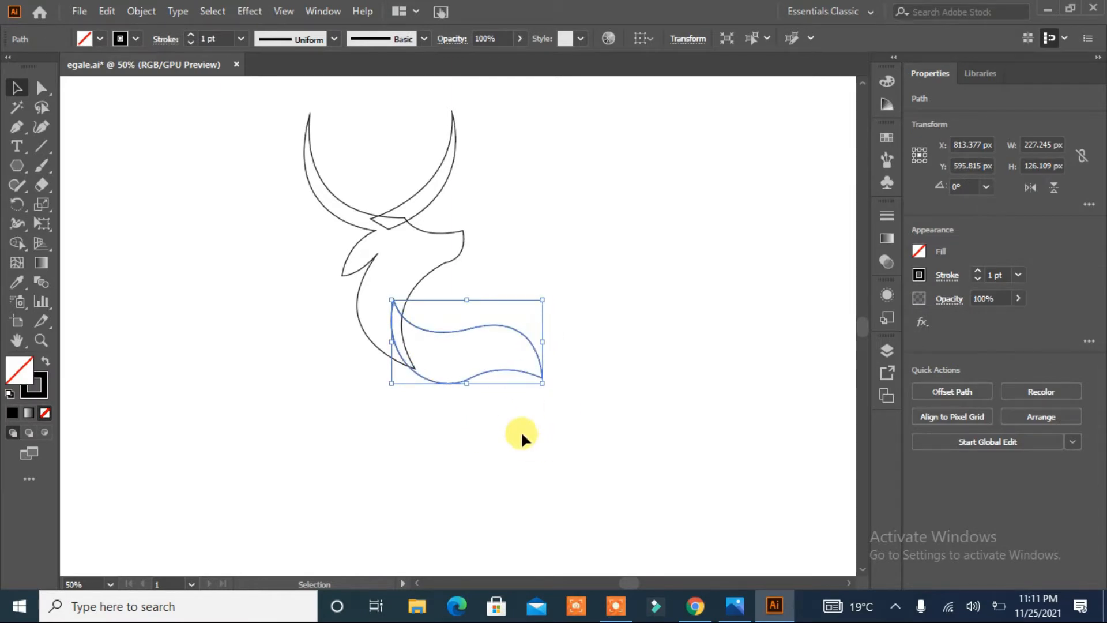
left_click(508, 463)
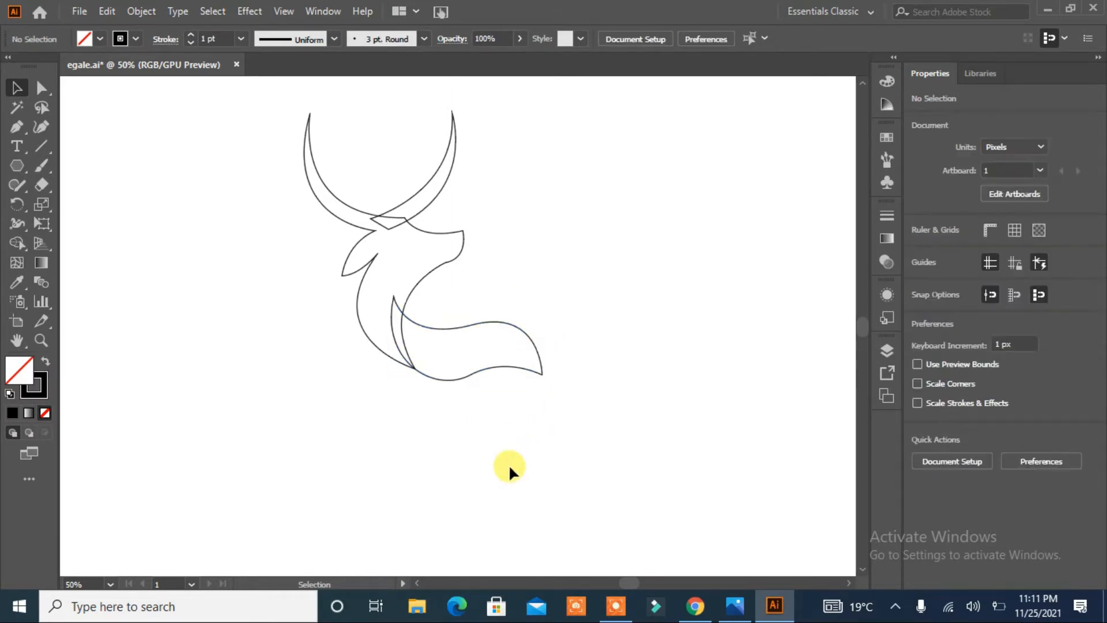
Draw a small half-moon eye below the base of the horns with the Pen tool and deselect it
left_click(17, 129)
mouse_move(392, 236)
left_mouse_down()
mouse_move(410, 244)
mouse_move(428, 230)
mouse_move(391, 239)
left_mouse_up()
left_click(417, 236)
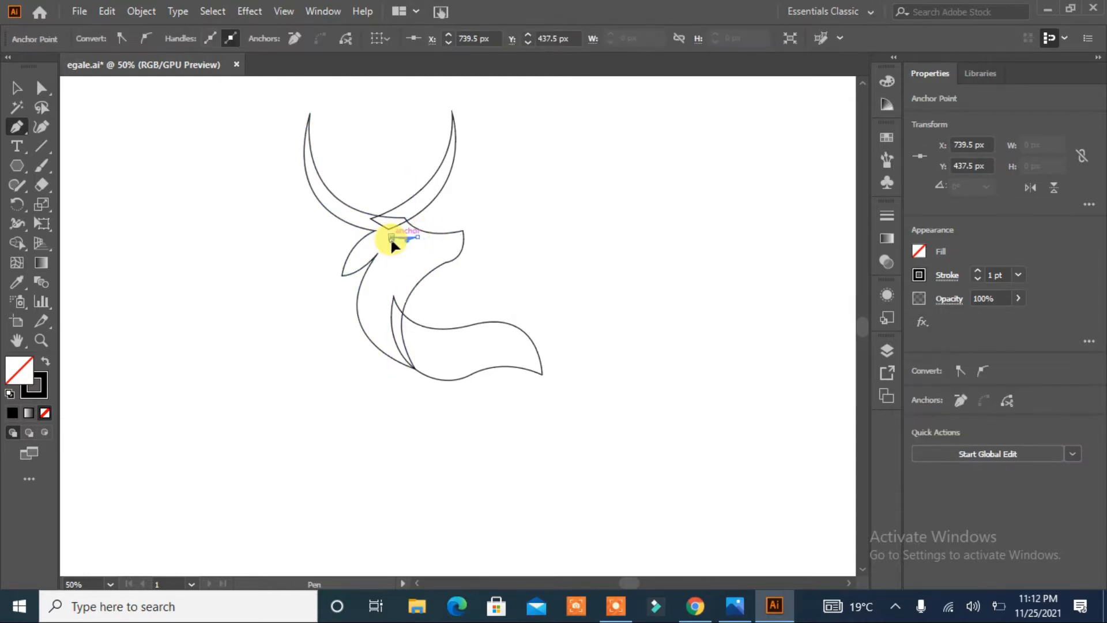
left_click(17, 88)
left_click(183, 322)
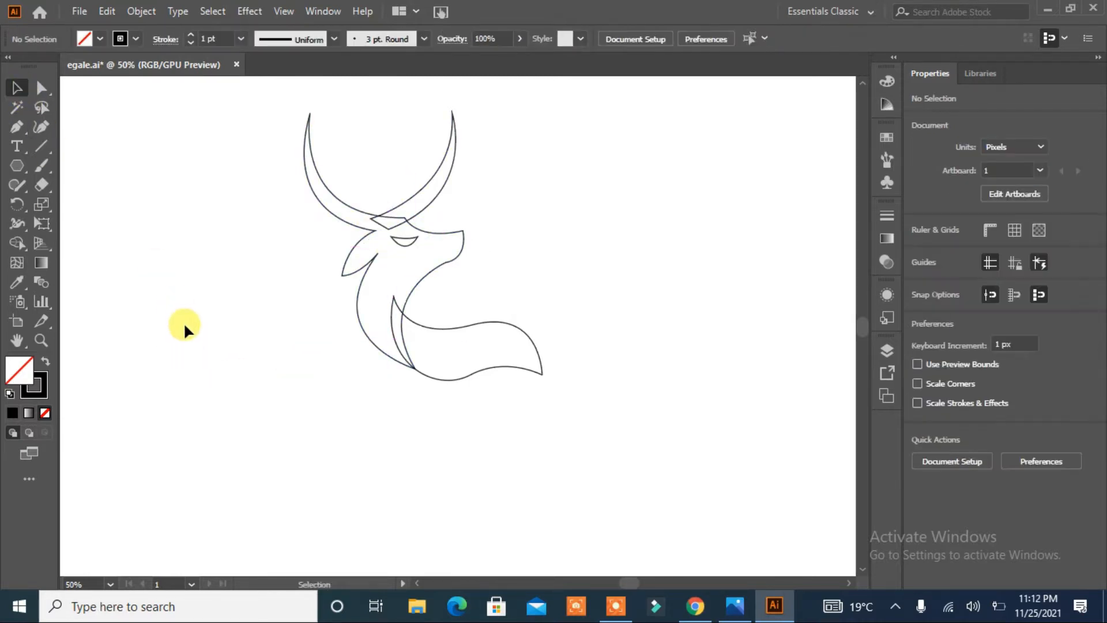
Merge the overlapping regions at the neck and horn base into the head with the Shape Builder tool, using all paths
key("ctrl+a")
left_click(17, 242)
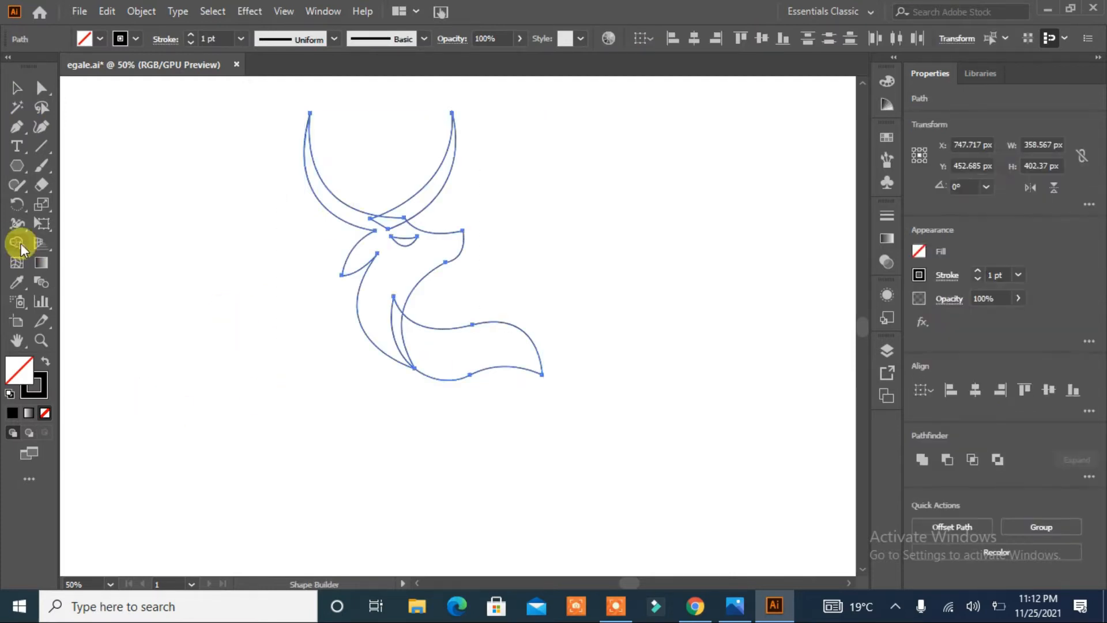
mouse_move(390, 303)
left_mouse_down()
mouse_move(364, 254)
mouse_move(364, 217)
mouse_move(397, 210)
left_mouse_up()
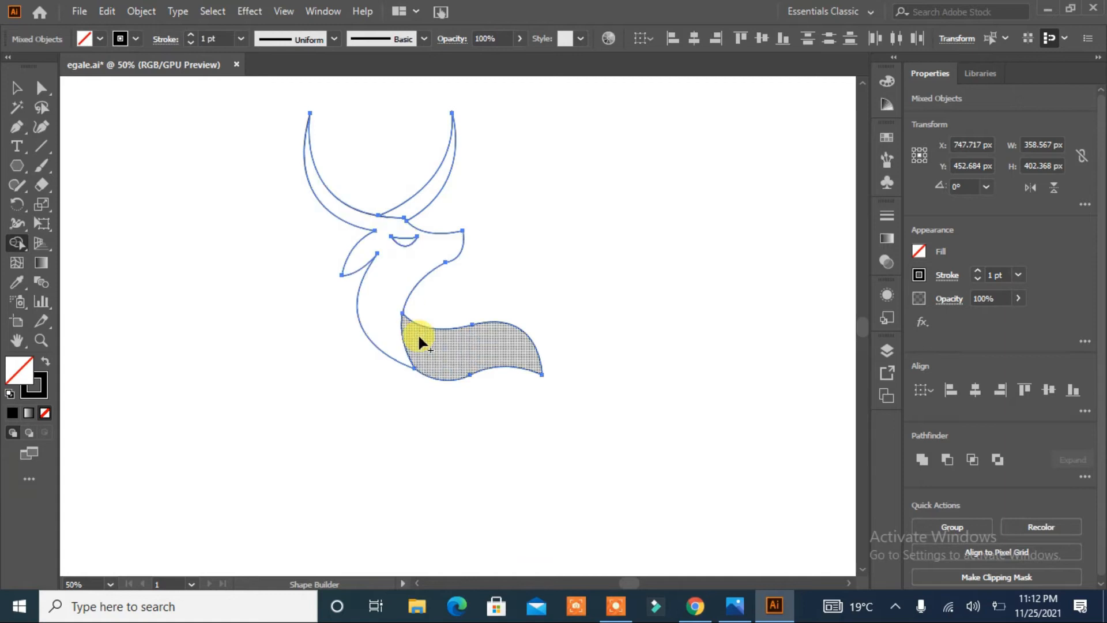
left_click(17, 87)
left_click(124, 237)
Swap fill and stroke on the body, the head and the second horn so each is solid black without an outline
left_click(447, 348)
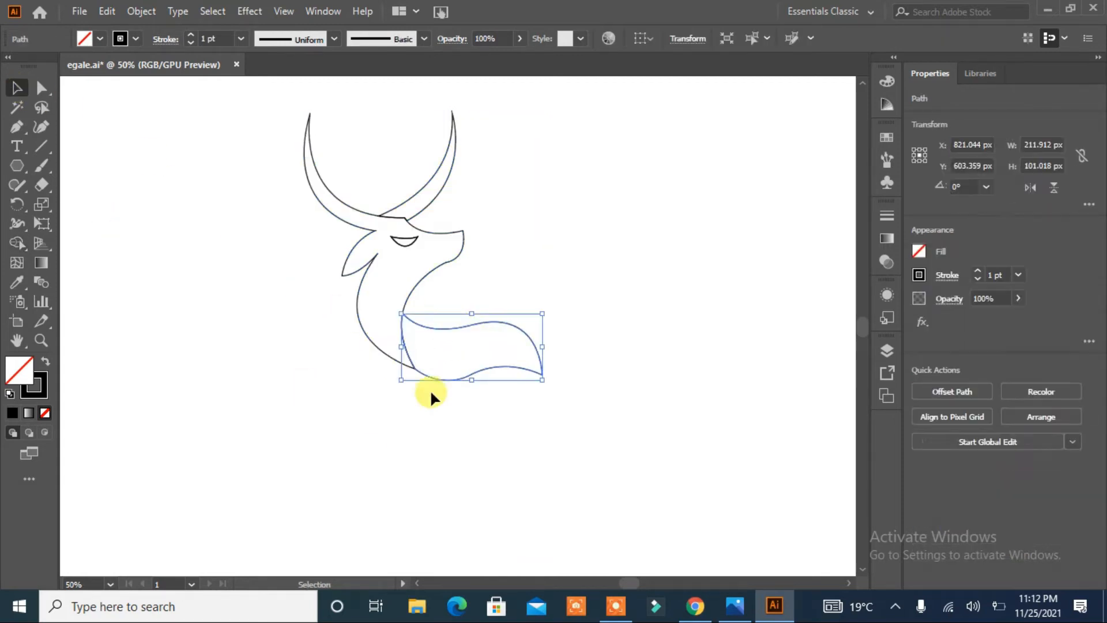
left_click(100, 38)
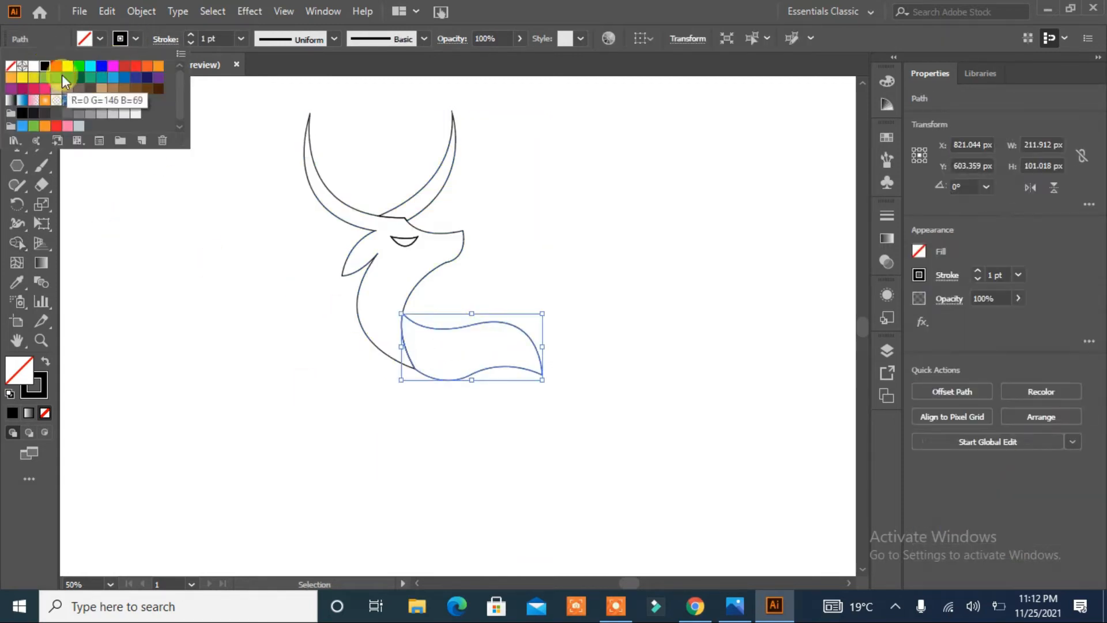
left_click(46, 361)
left_click(151, 372)
left_click(365, 331)
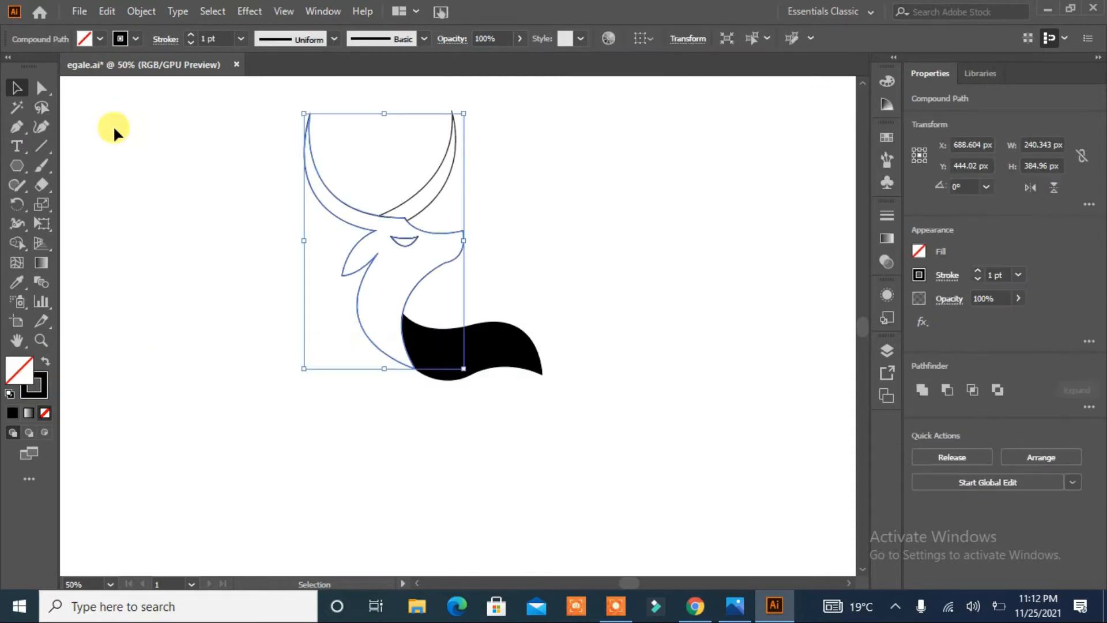
left_click(45, 361)
left_click(150, 404)
left_click(423, 211)
left_click(45, 364)
left_click(185, 370)
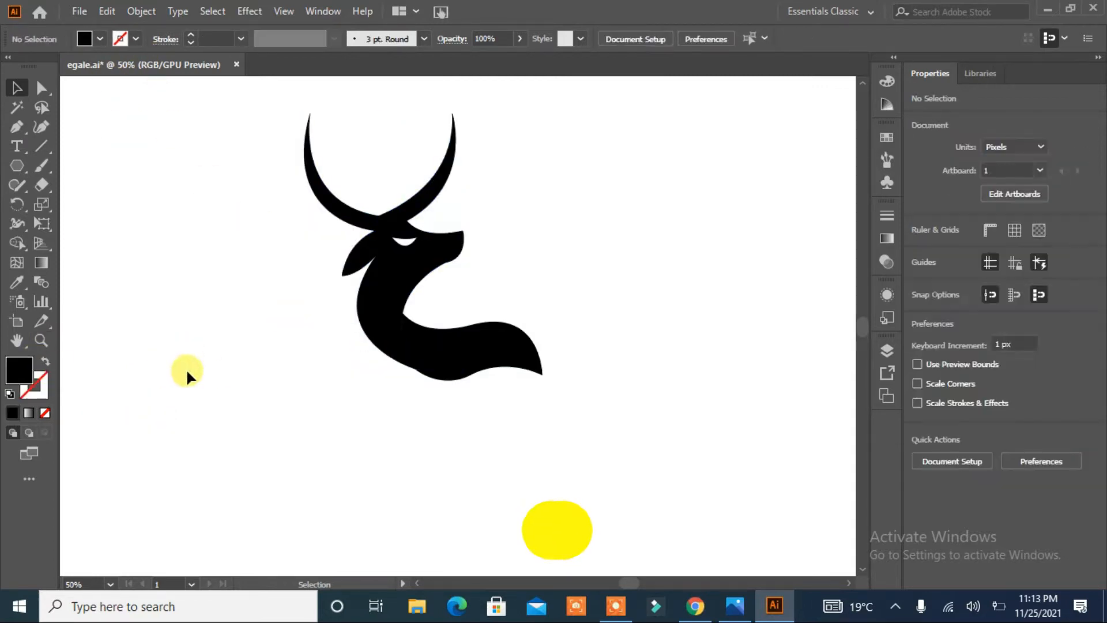
Offset the body and second horn slightly from the head to leave thin gaps, and shorten that horn to about 155 px high
left_click(445, 341)
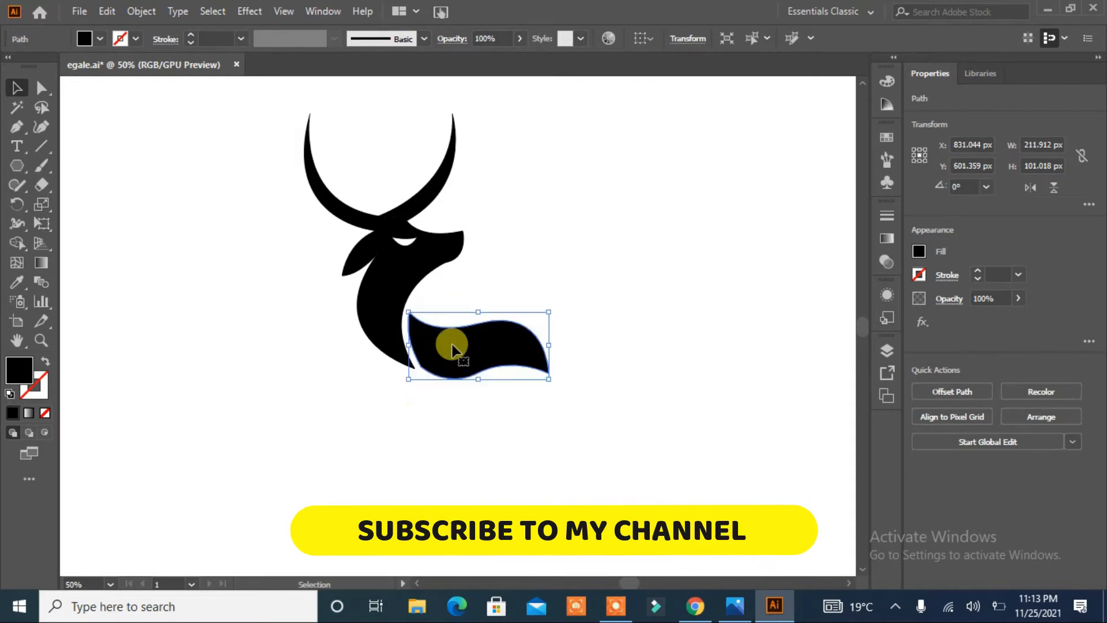
left_click(279, 405)
left_click(416, 214)
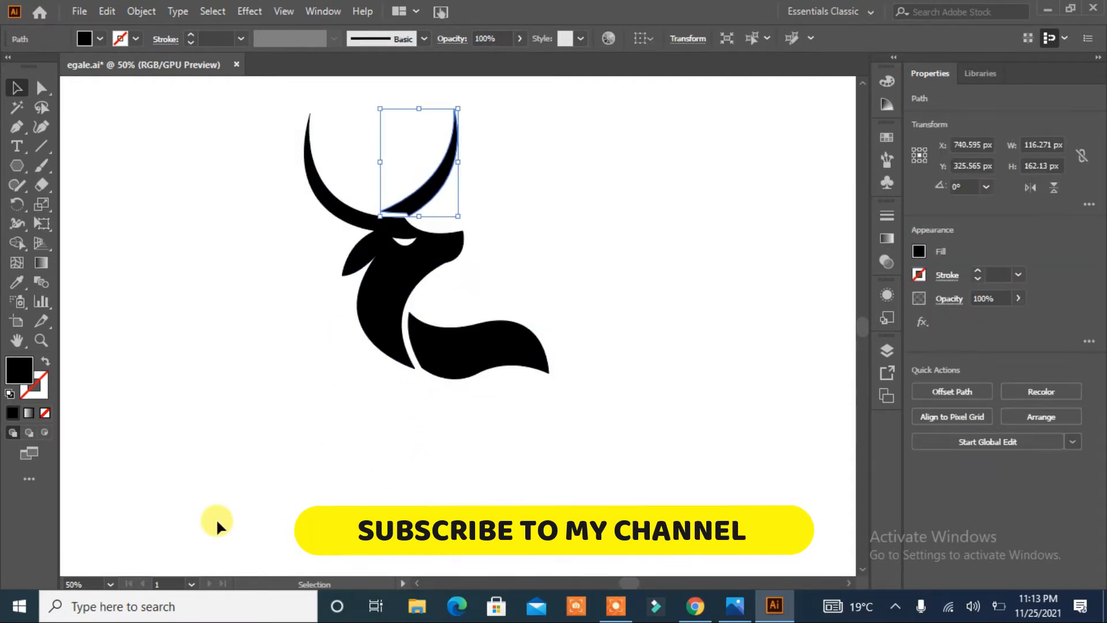
left_click_drag(419, 109, 418, 113)
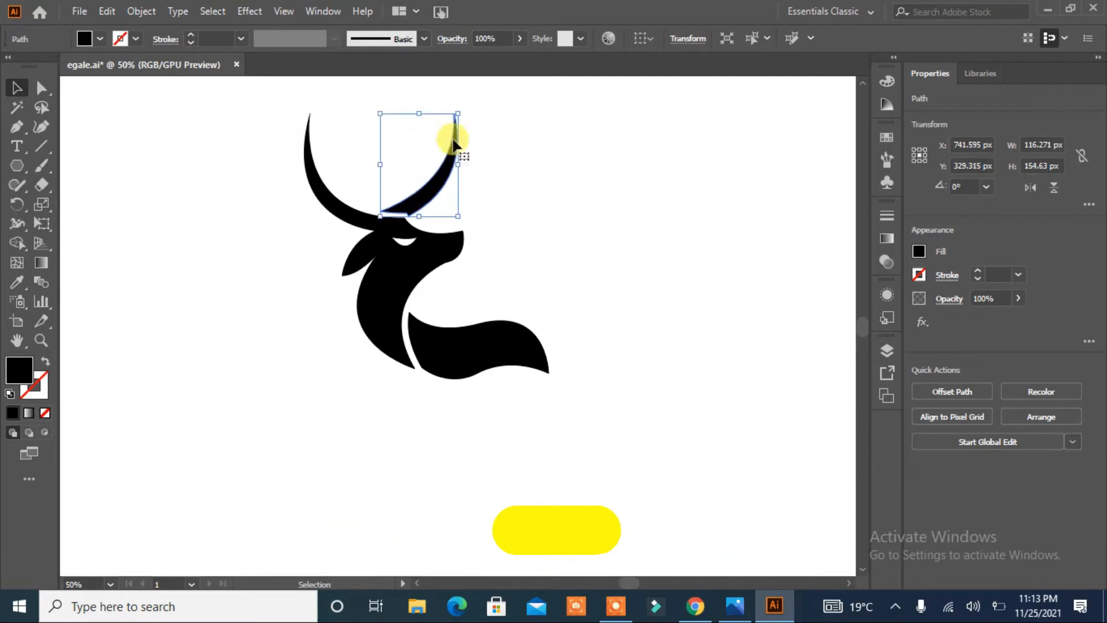
left_click(573, 223)
Select the whole deer artwork, move it slightly down and to the left on the artboard, and deselect it
left_click_drag(583, 162, 213, 415)
left_click_drag(398, 293, 363, 359)
left_click(623, 361)
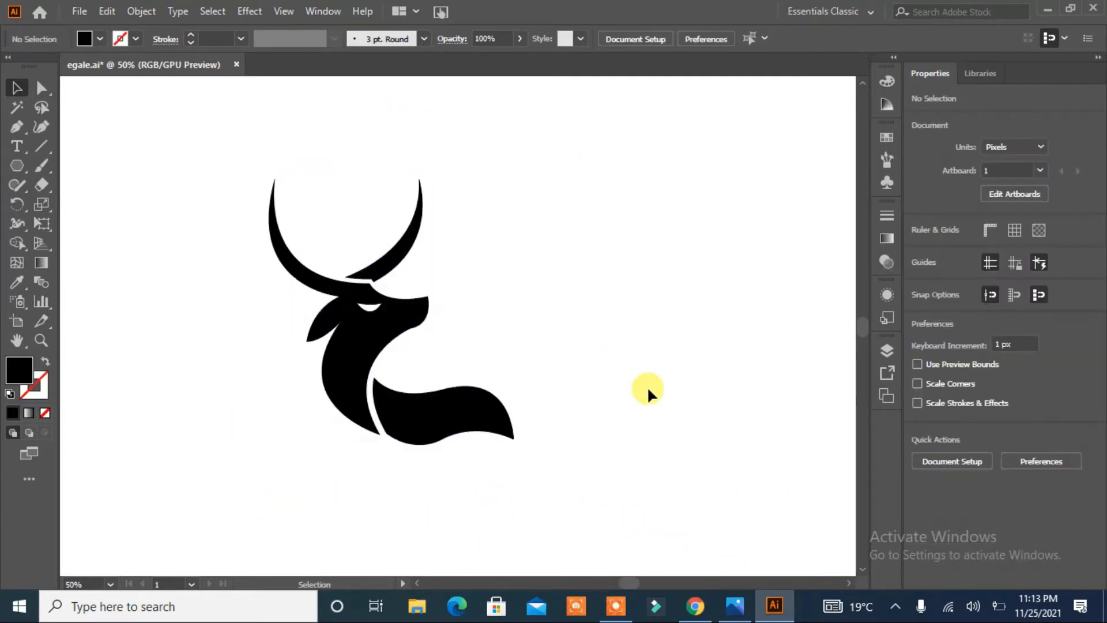
Draw a curve of about 123 × 175 px from the chin across the neck, with no fill and a black stroke
left_click(16, 126)
left_click(422, 328)
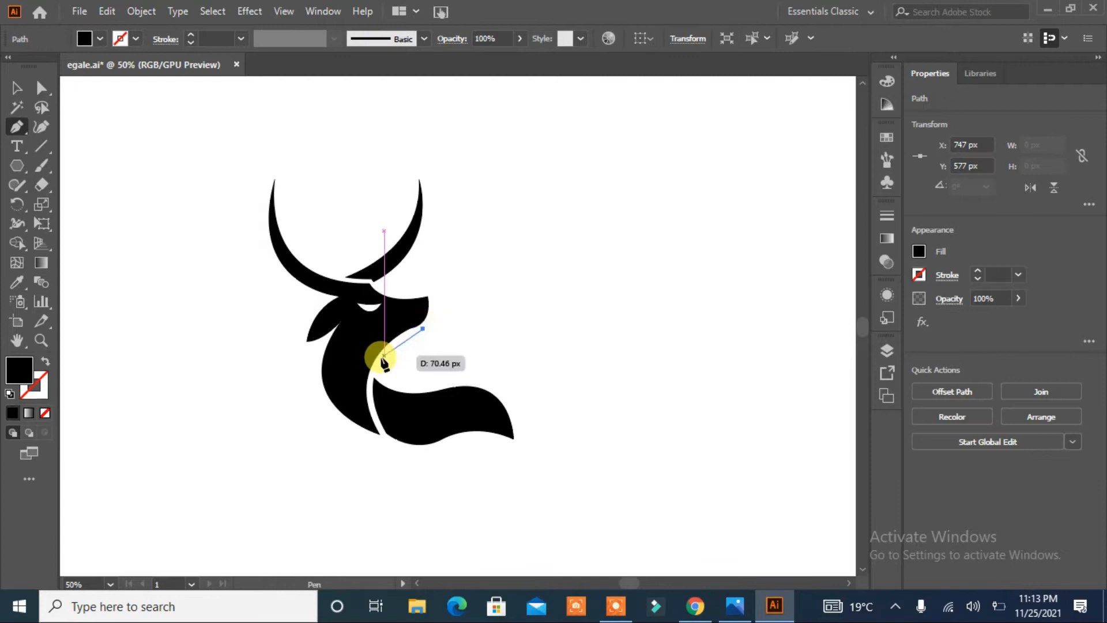
left_click_drag(341, 444, 346, 570)
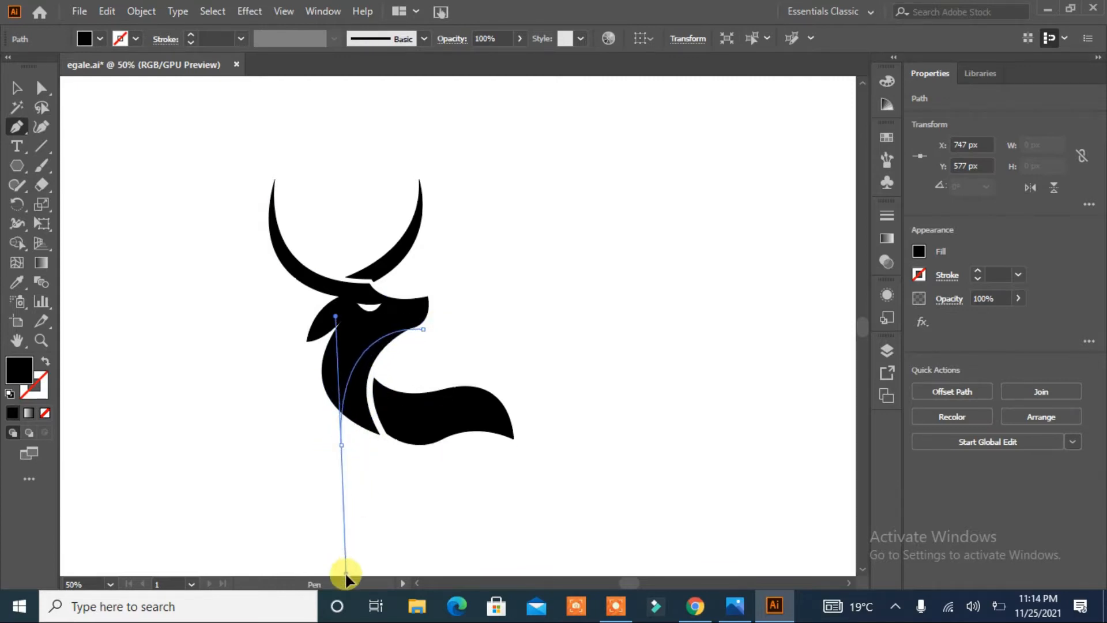
left_click(232, 448)
key("ctrl+z")
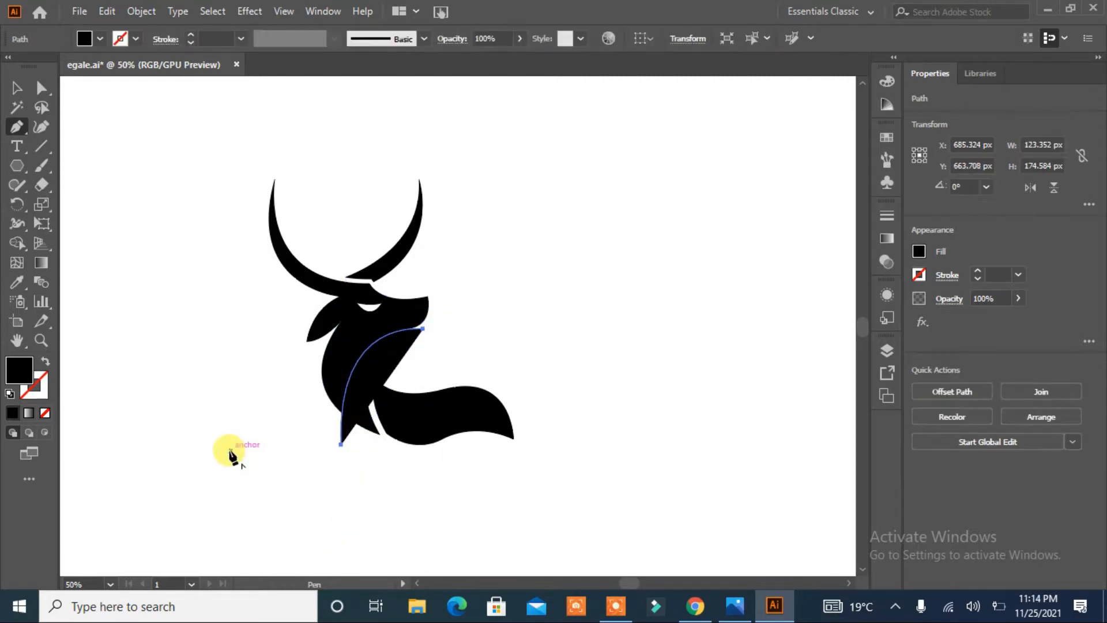
left_click(45, 360)
left_click(17, 87)
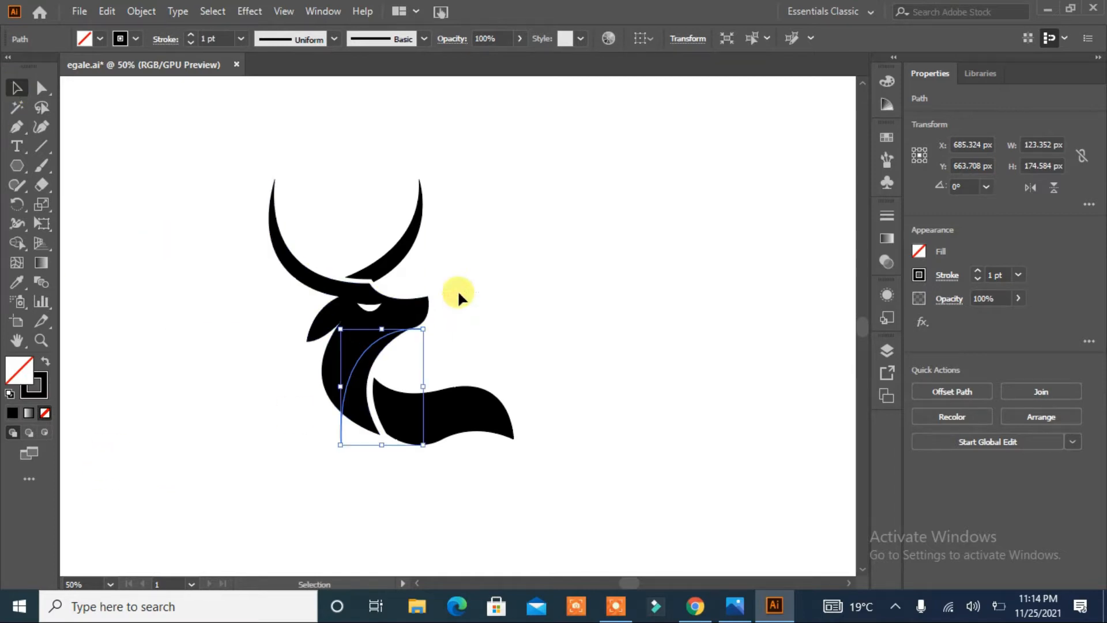
Build the front strip of the neck enclosed by the drawn curve as a separate dark grey shape with Shape Builder
left_click_drag(457, 291, 267, 366)
left_click(17, 242)
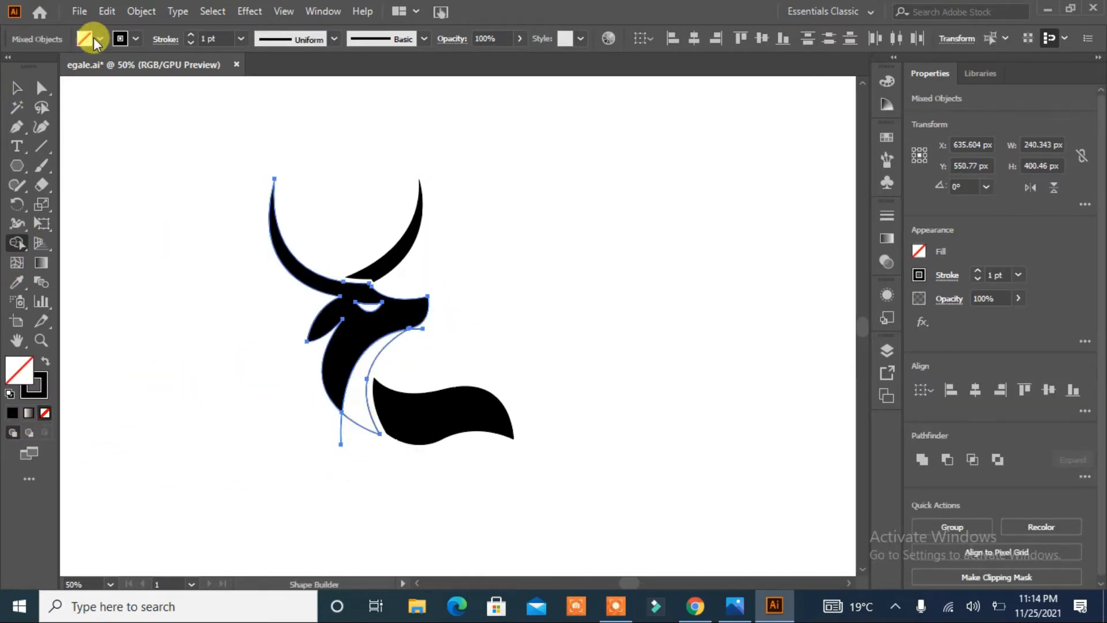
left_click(94, 38)
left_click(45, 114)
left_click(360, 403)
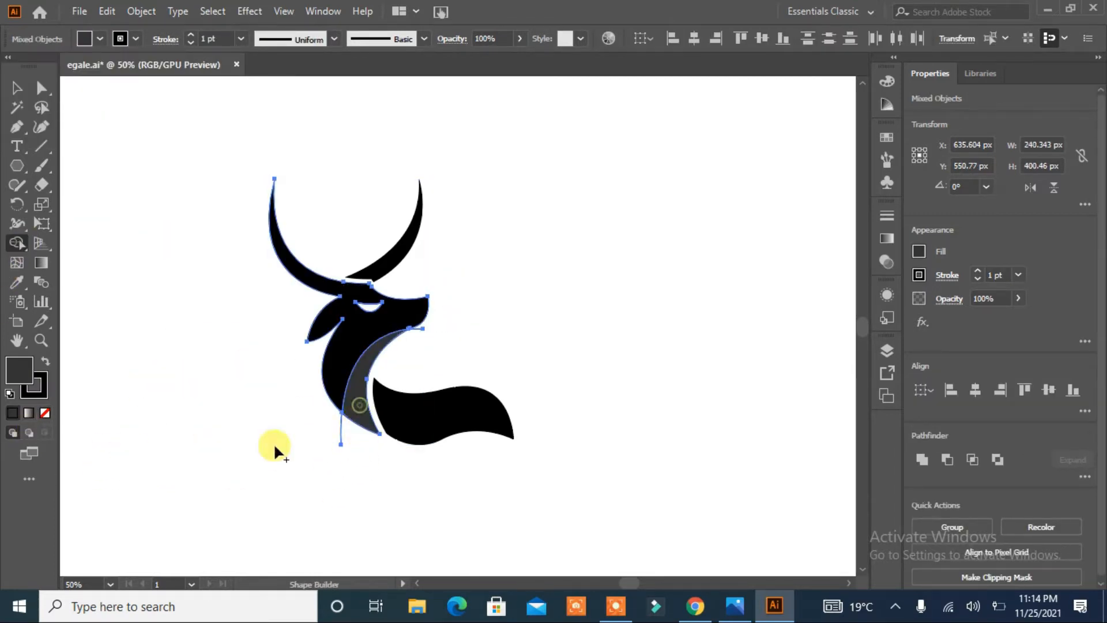
Delete the leftover curve ends below the neck and beside the chin
left_click(16, 87)
left_click(137, 304)
left_click(341, 439)
key("Delete")
left_click(419, 330)
key("Delete")
Nudge the grey neck strip and the black body to the right, leaving a thin gap beside the head
left_click(368, 423)
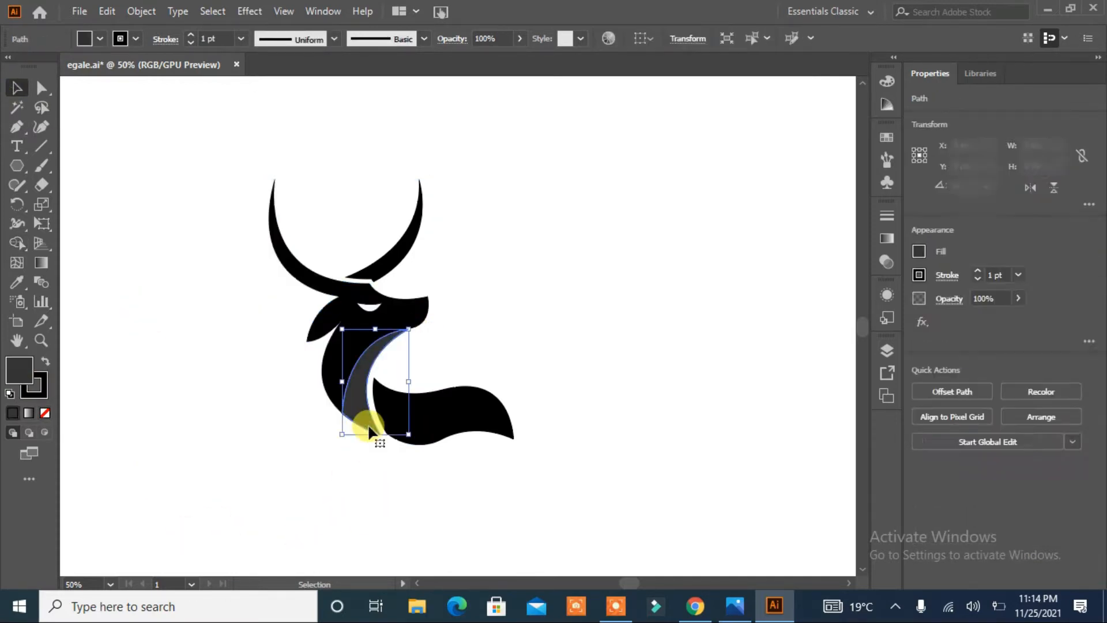
left_click(421, 436, "shift")
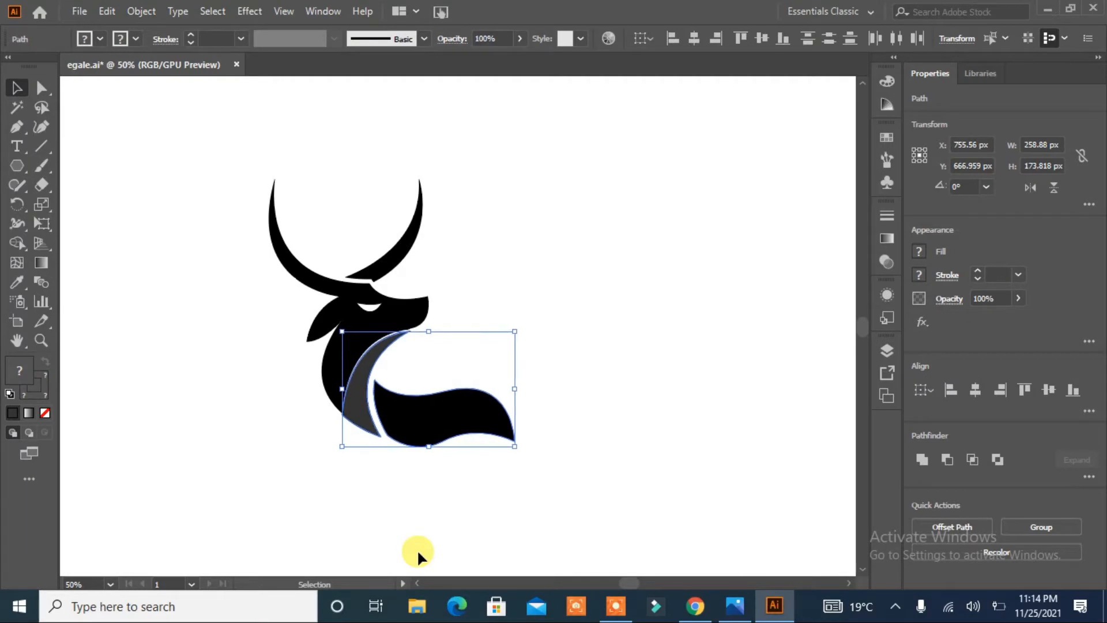
key("Right")
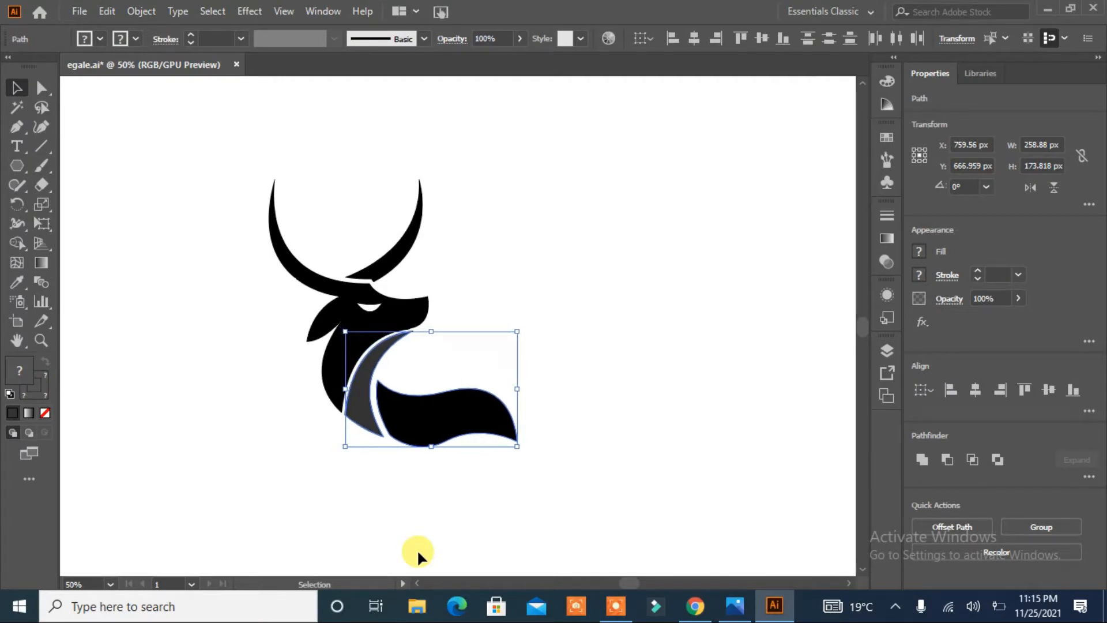
left_click(509, 508)
left_click(375, 358)
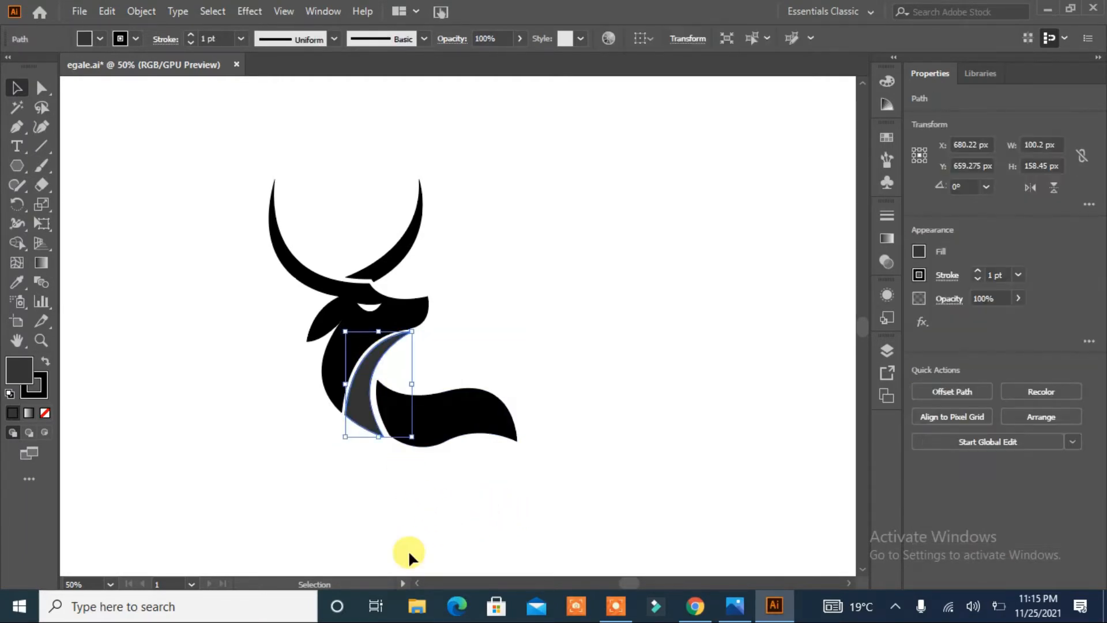
left_click(424, 524)
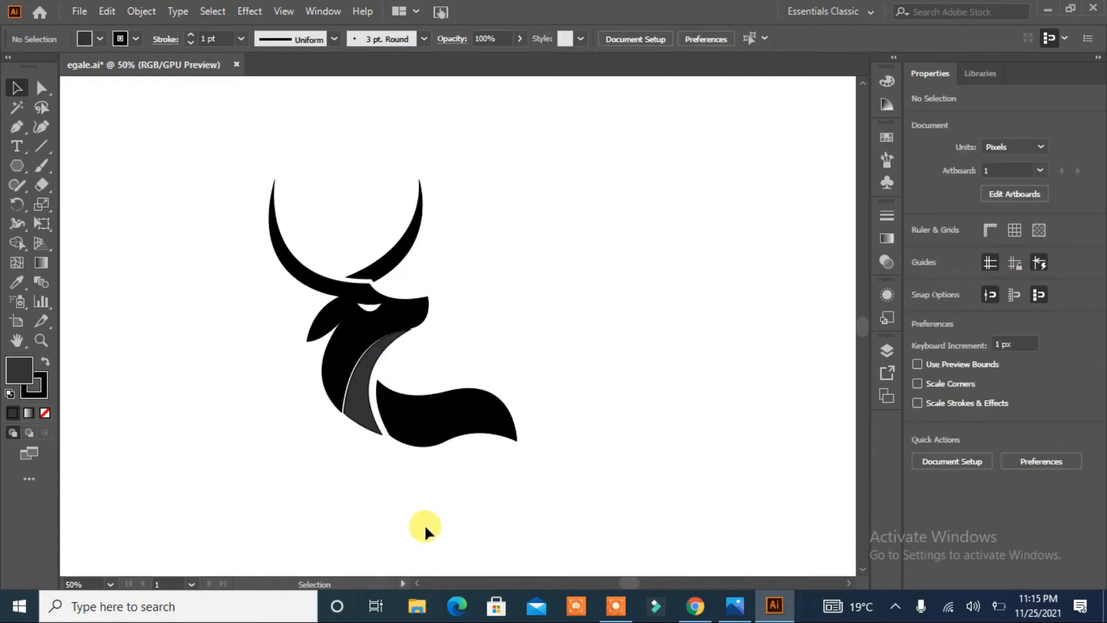
Remove the stroke from the dark grey neck strip
left_click(369, 413)
left_click(468, 476)
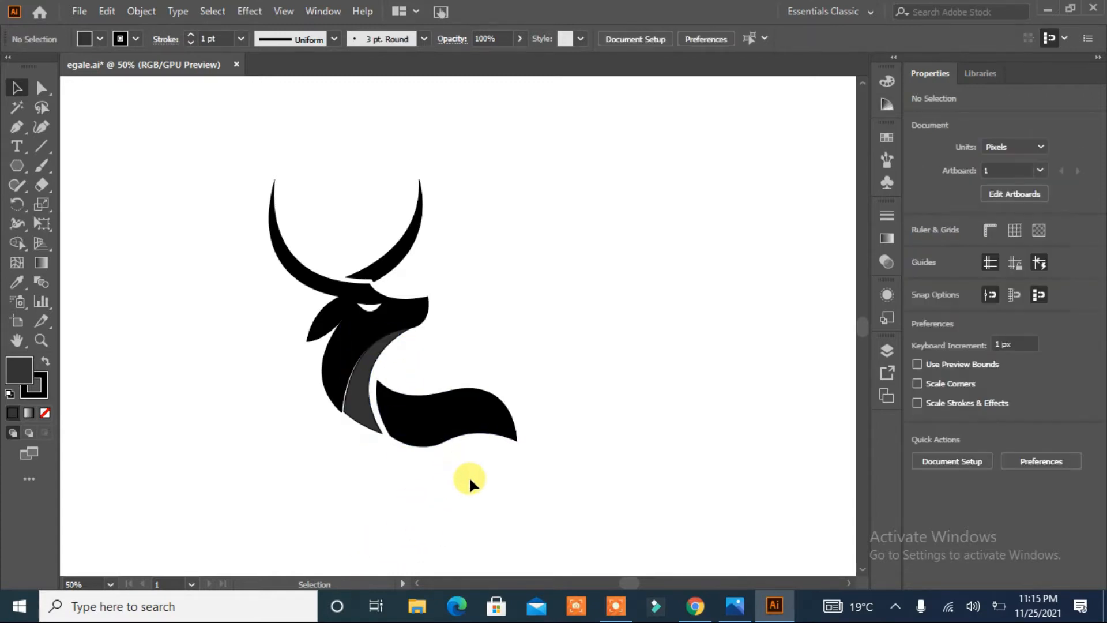
left_click(359, 419)
left_click(41, 392)
left_click(45, 413)
left_click(258, 488)
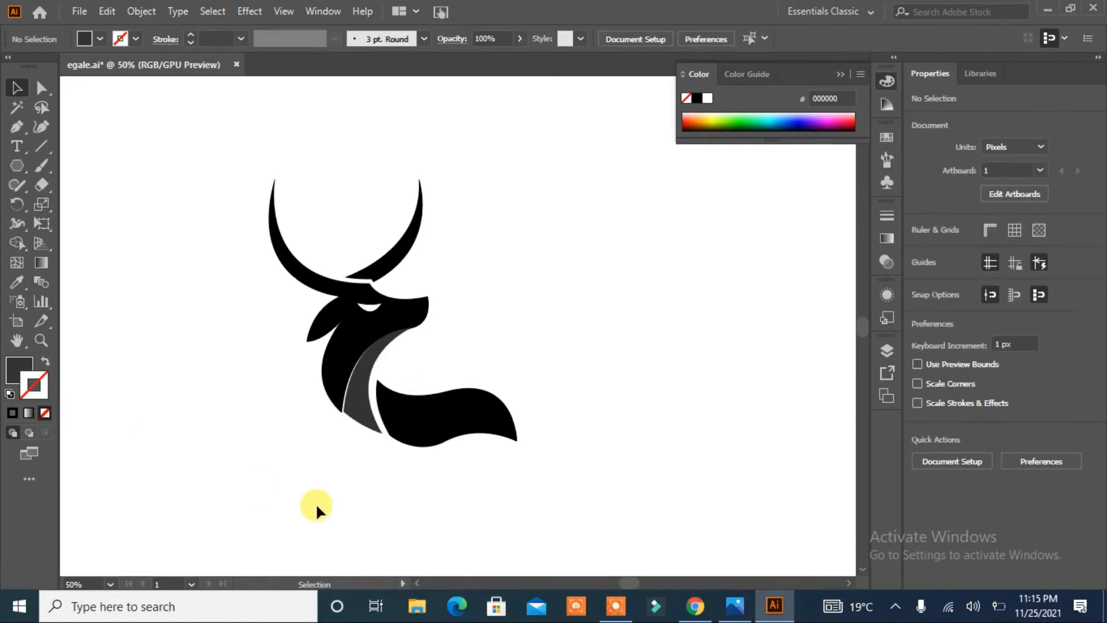
Shift the body slightly up and left and the second horn closer to the head to make the gaps thinner
left_click(416, 438)
left_click_drag(526, 370, 519, 368)
key("ctrl+z")
key("ctrl+z")
key("ctrl+z")
left_click(584, 521)
left_click(407, 249)
left_click(528, 363)
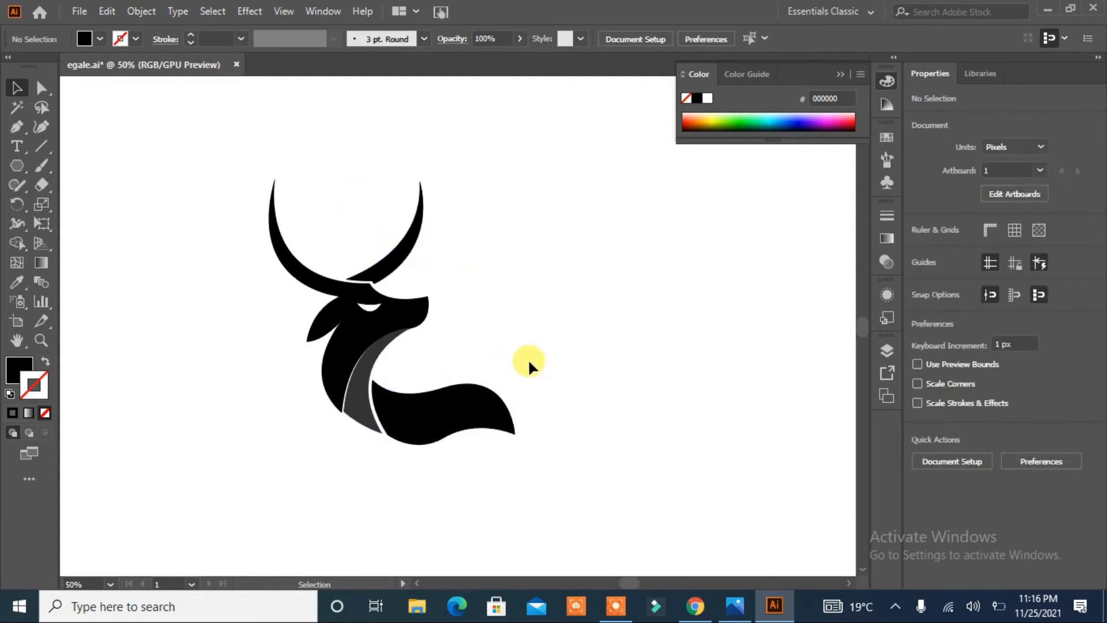
Reposition the deer artwork on the artboard
left_click_drag(237, 445, 239, 448)
left_click(614, 423)
left_click_drag(347, 363, 383, 321)
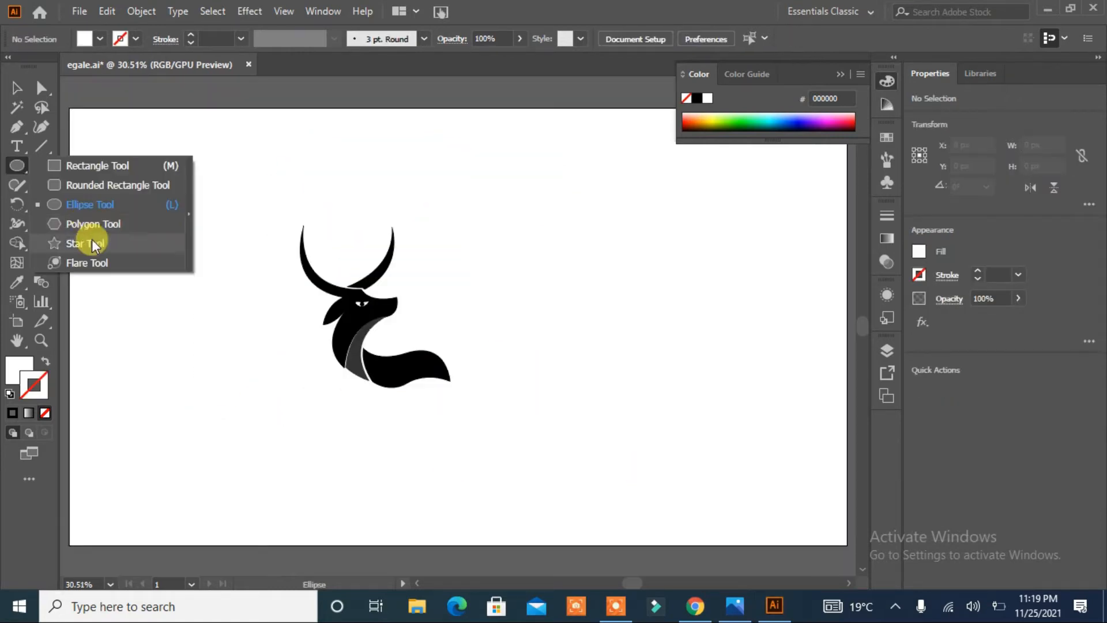
Create a triangle of about 87 × 75 px beside the deer with the Polygon tool and fill it black
left_click(92, 223)
left_click(524, 262)
left_click(507, 332)
left_click(85, 38)
left_click(45, 67)
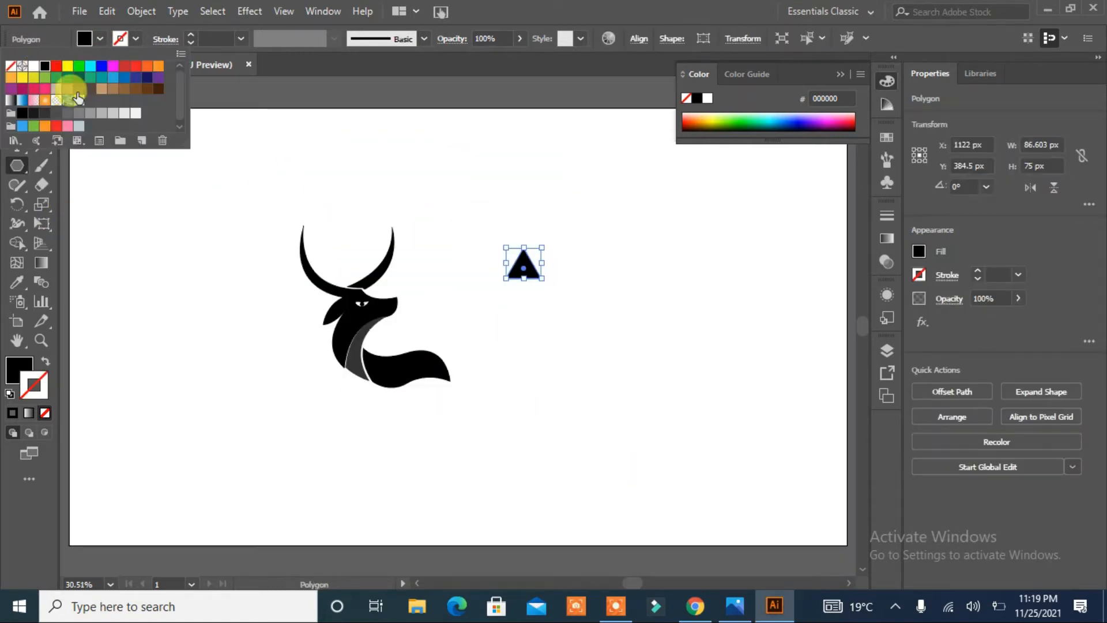
Turn the triangle upside down and enlarge it to about 627 × 714 px
left_click_drag(547, 252, 479, 312)
left_click_drag(541, 287, 768, 472)
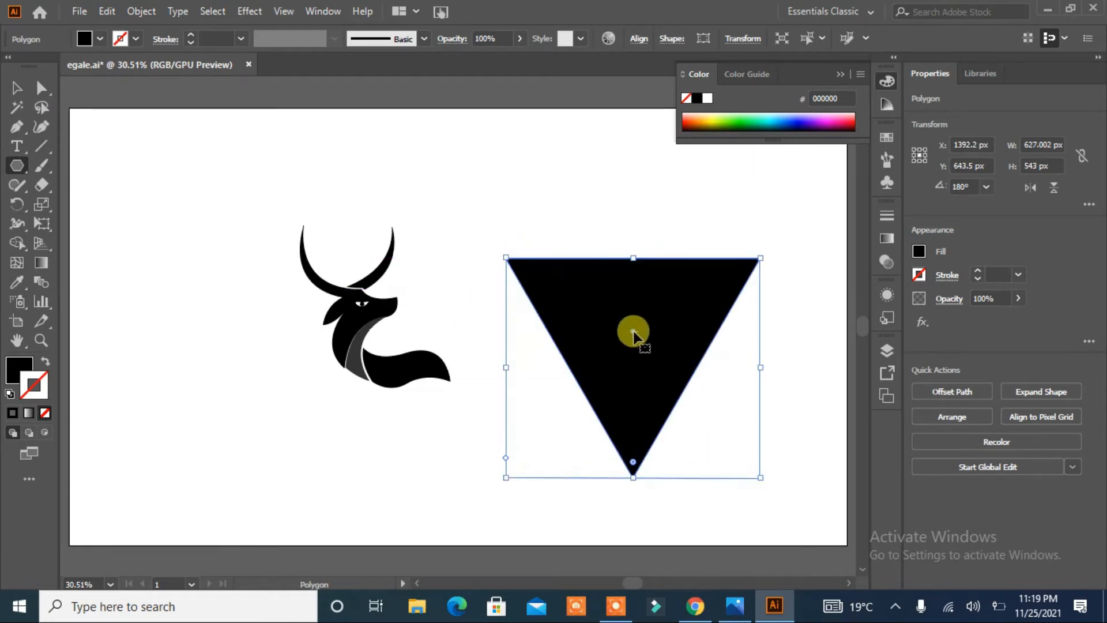
left_click_drag(638, 326, 580, 261)
left_click_drag(578, 402, 570, 470)
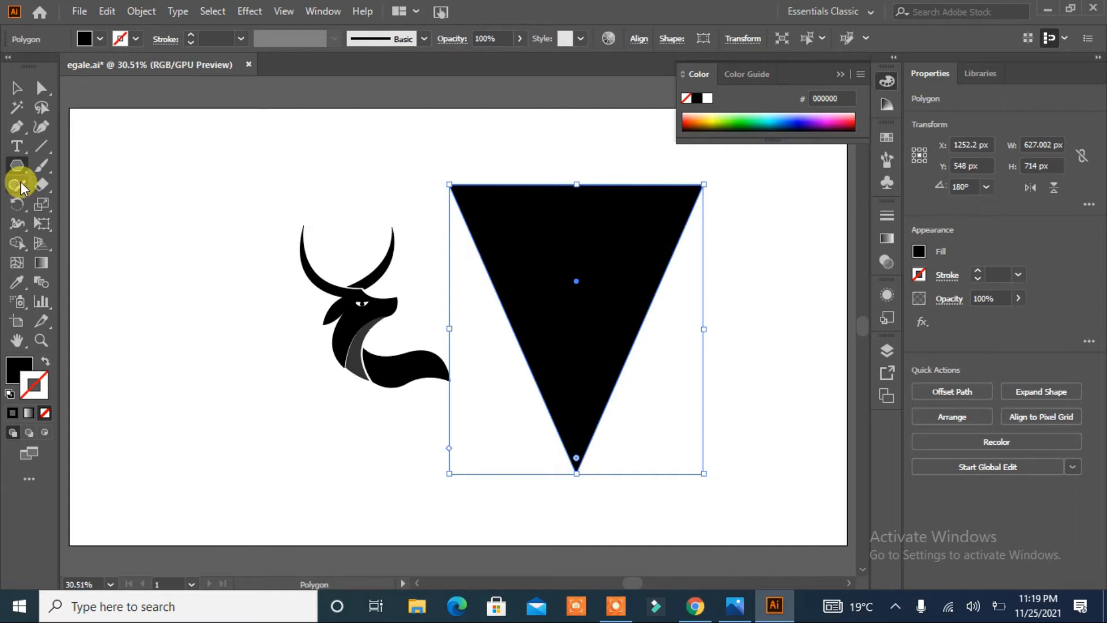
Bend the triangle's left side and top edge outward into curves with the Anchor Point tool
left_click_drag(15, 128, 52, 184)
left_click_drag(521, 346, 469, 378)
left_click_drag(583, 188, 575, 166)
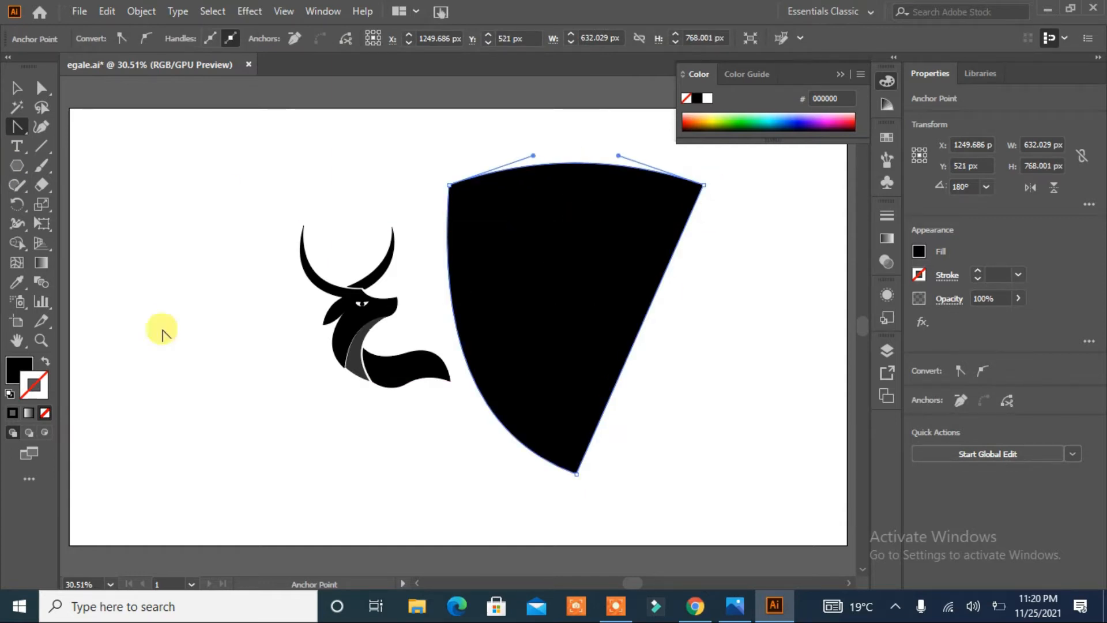
Draw a closed Pen tool shape with a vertical edge on the centre line, covering the right half of the curved triangle
left_click(17, 126)
left_click_drag(571, 162, 569, 183)
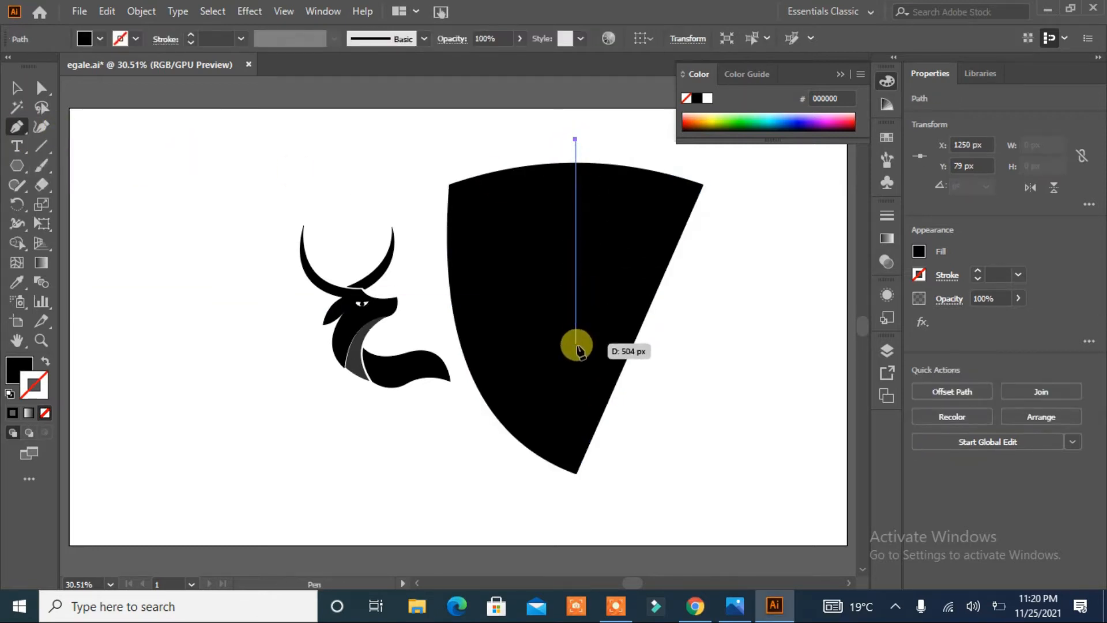
left_click(575, 494)
left_click(777, 462)
left_click(777, 221)
left_click(731, 163)
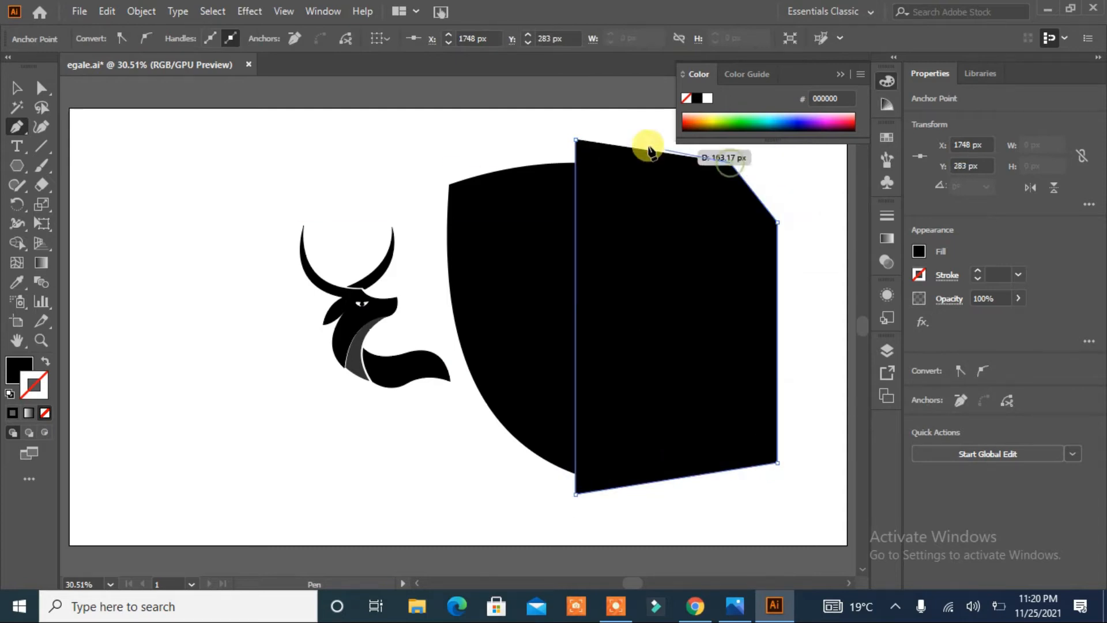
left_click(575, 140)
Subtract the covering shape from the curved triangle, leaving only the left half of the shield
left_click(17, 88)
left_click_drag(468, 141, 634, 242)
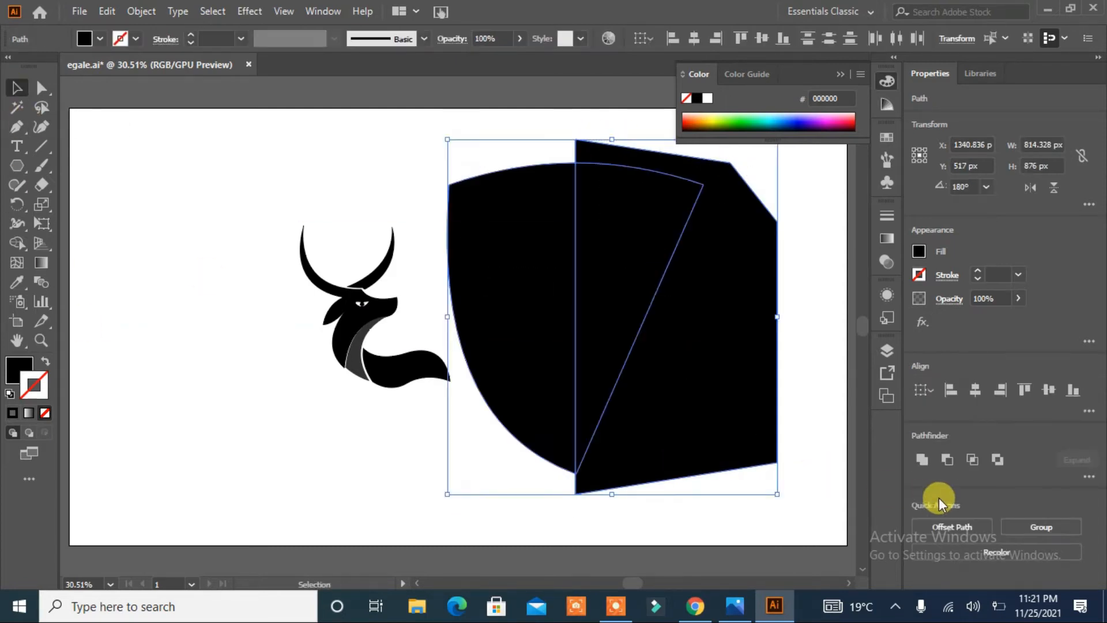
left_click(947, 464)
Create a mirrored copy of the half shield with Reflect across the vertical axis
right_click(544, 328)
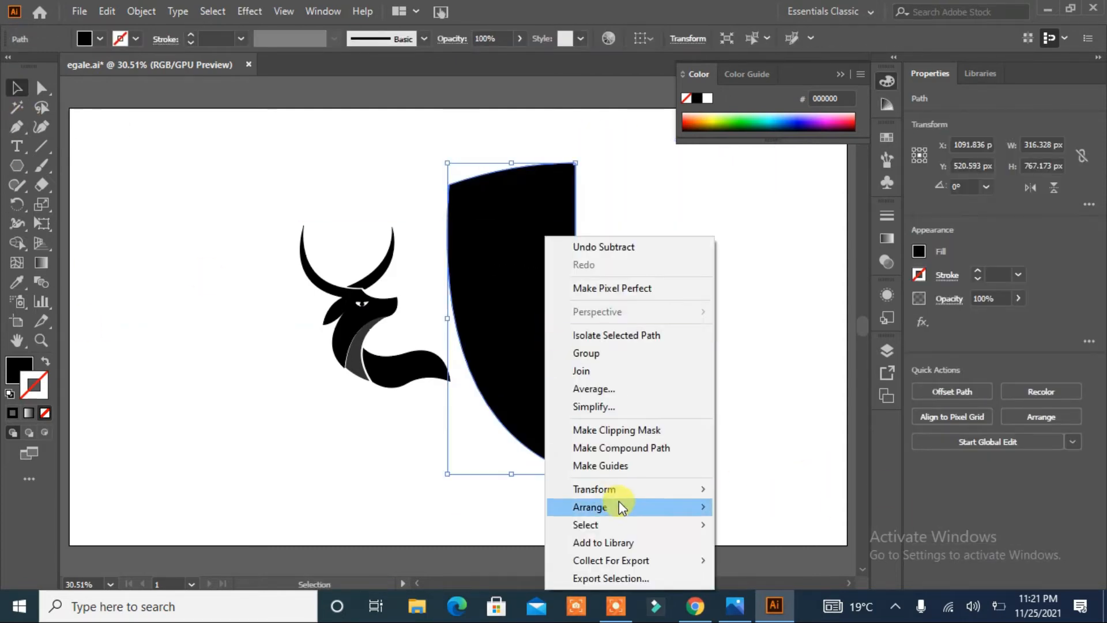
mouse_move(599, 489)
left_click(795, 410)
left_click(443, 369)
left_click_drag(552, 161, 777, 170)
left_click(694, 415)
Join the mirrored half to the original, unite both into one shield, and shorten it to about 686 px high
left_click_drag(505, 296, 634, 299)
left_click(460, 376, "shift")
left_click(947, 461)
left_click(922, 460)
left_click_drag(575, 474, 575, 440)
left_click(765, 413)
Offset the shield's path by -43 px with miter joins
mouse_move(582, 354)
left_mouse_down()
mouse_move(476, 378)
mouse_move(391, 329)
mouse_move(388, 378)
mouse_move(583, 354)
left_mouse_up()
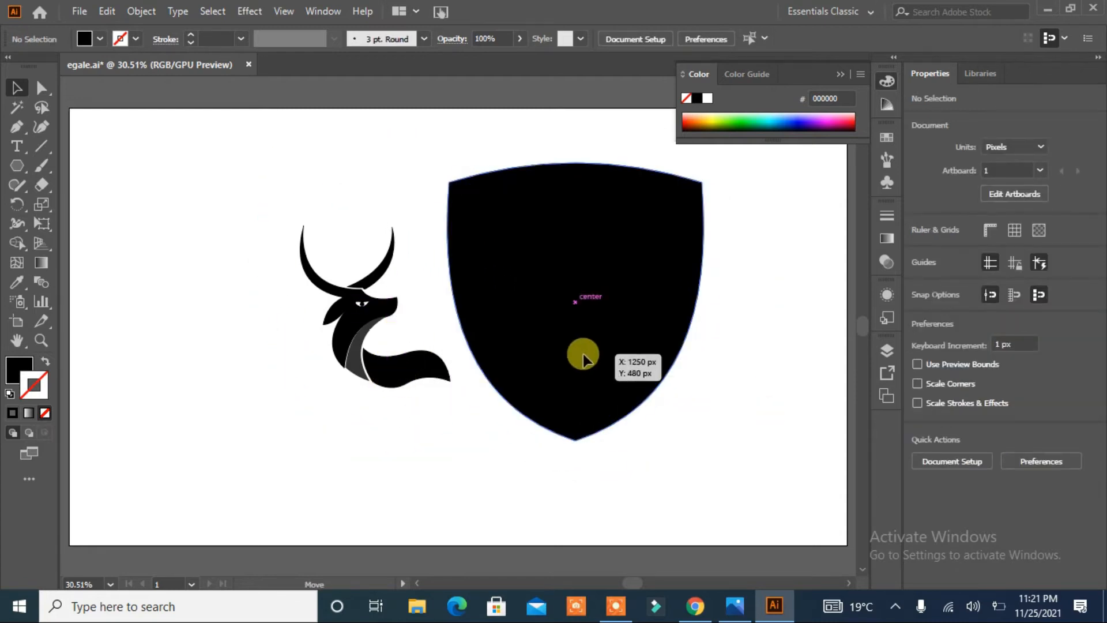
left_click(951, 391)
left_click(479, 342)
scroll(543, 253, "down", 15)
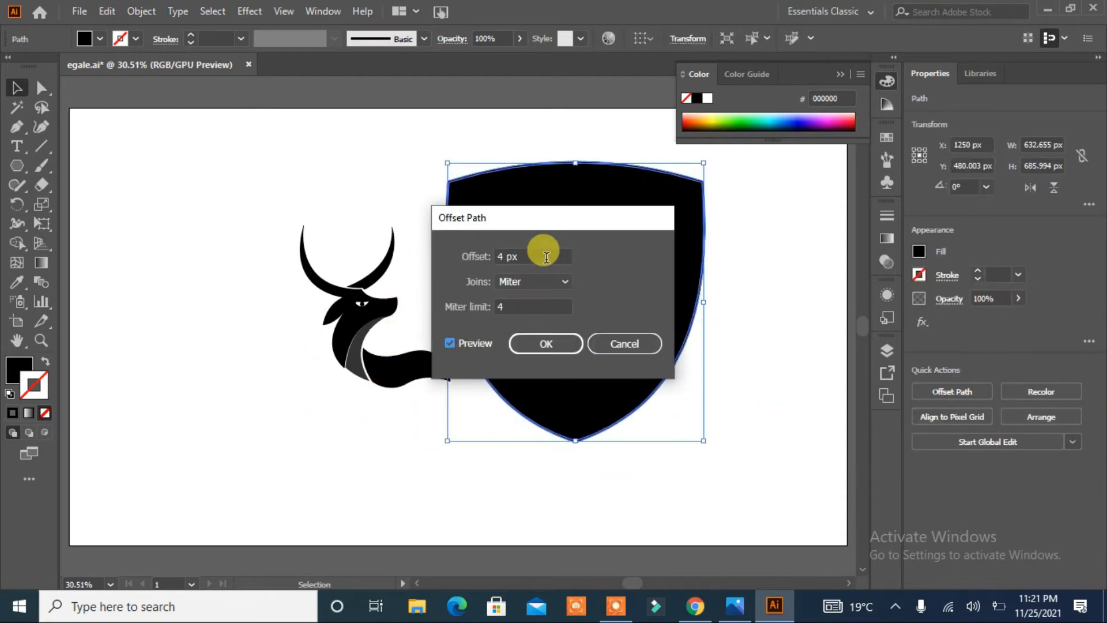
scroll(544, 253, "down", 15)
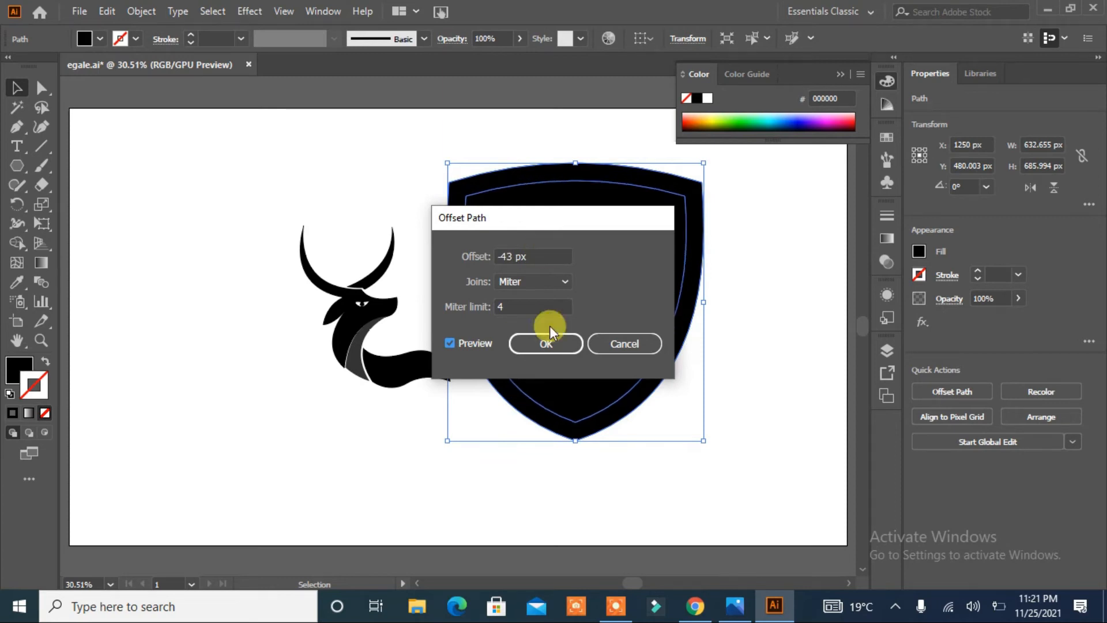
left_click(546, 343)
Subtract the inner offset shape from the shield to leave a hollow frame
left_click_drag(725, 230, 608, 382)
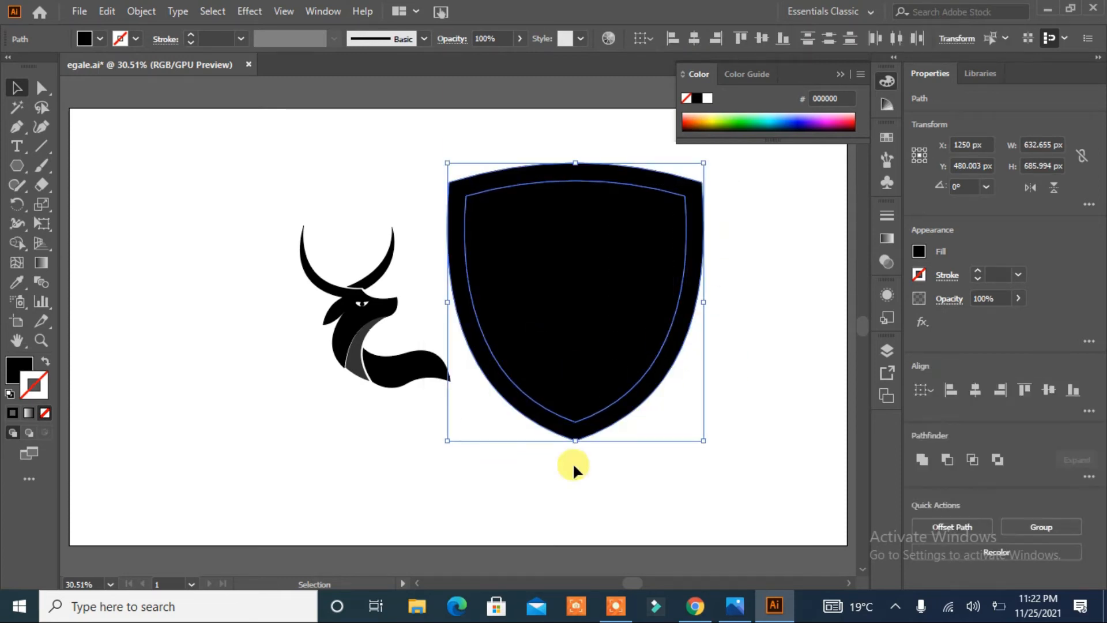
left_click(947, 459)
left_click(678, 458)
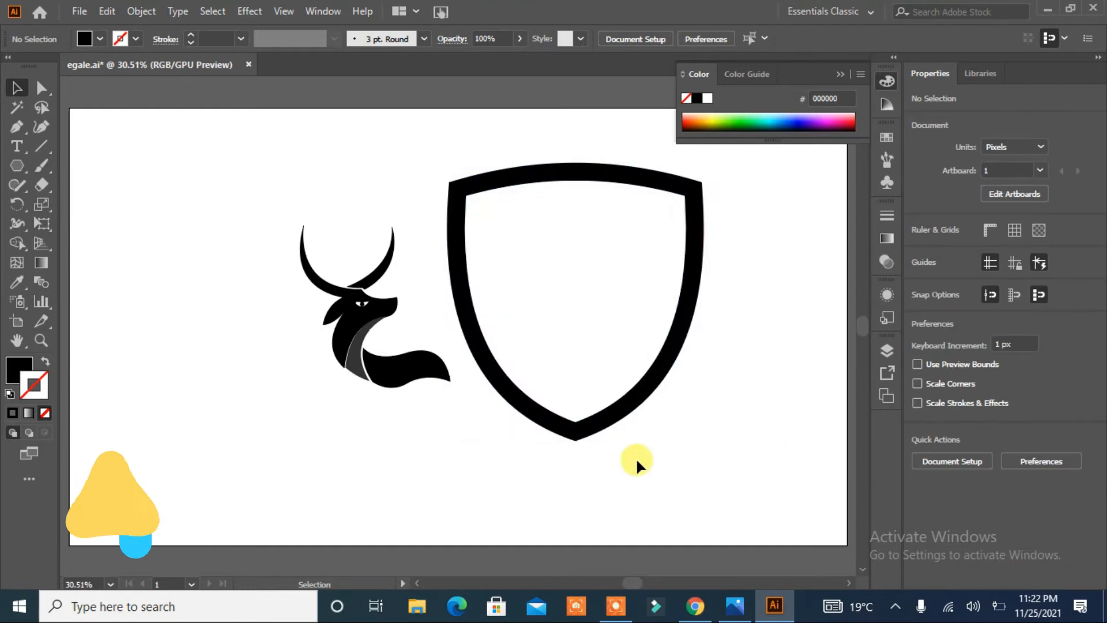
Scale the shield frame down to about 480 × 520 px and place it around the deer
left_click(601, 426)
left_click_drag(703, 441, 672, 407)
left_click_drag(583, 400, 389, 431)
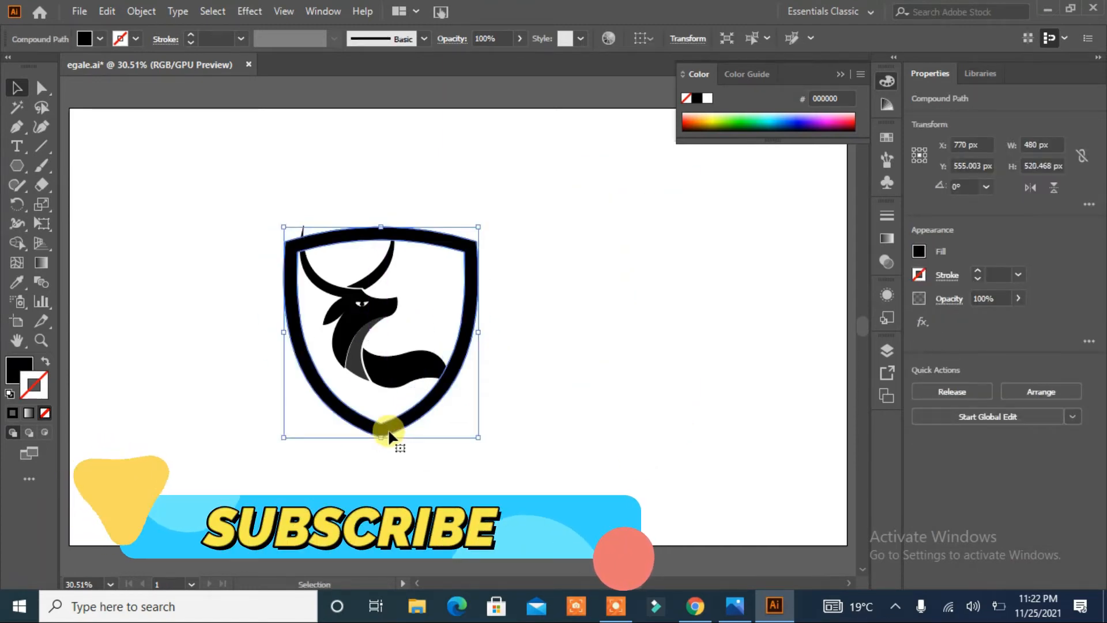
Enlarge the deer group to about 480 × 629 px and position it so the horns and tail extend past the frame
left_click(449, 372)
left_click_drag(452, 390, 485, 425)
left_click_drag(351, 389, 363, 368)
left_click_drag(503, 167, 499, 418)
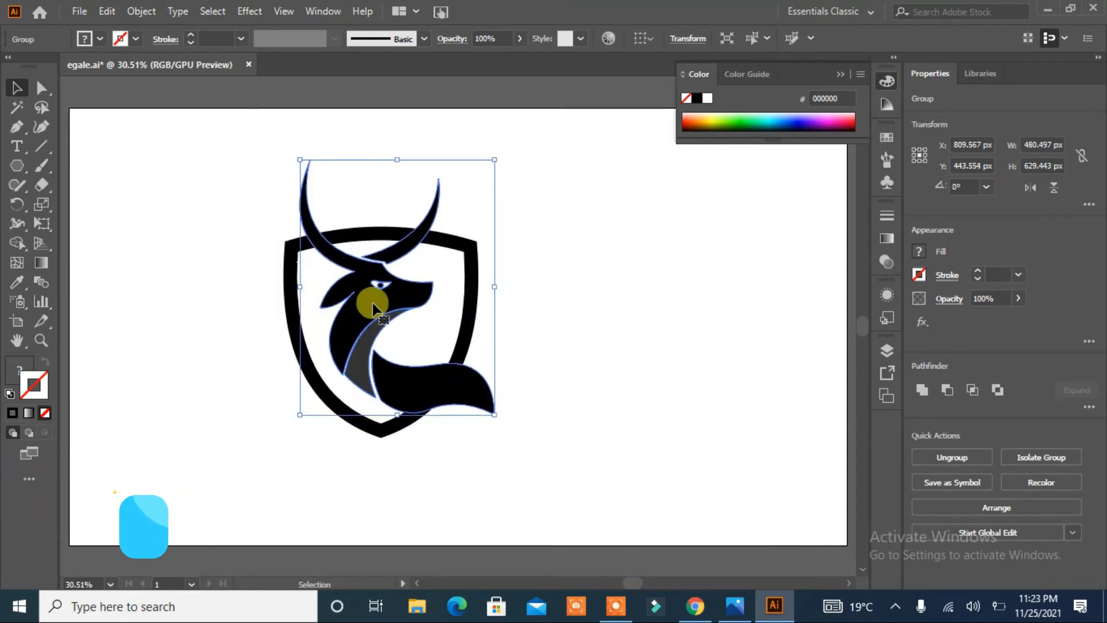
left_click_drag(373, 304, 373, 318)
left_click_drag(357, 331, 354, 335)
Shift the grey neck strip slightly down and to the right within the deer, widening its gap to the head
left_click(234, 435)
left_click(363, 375)
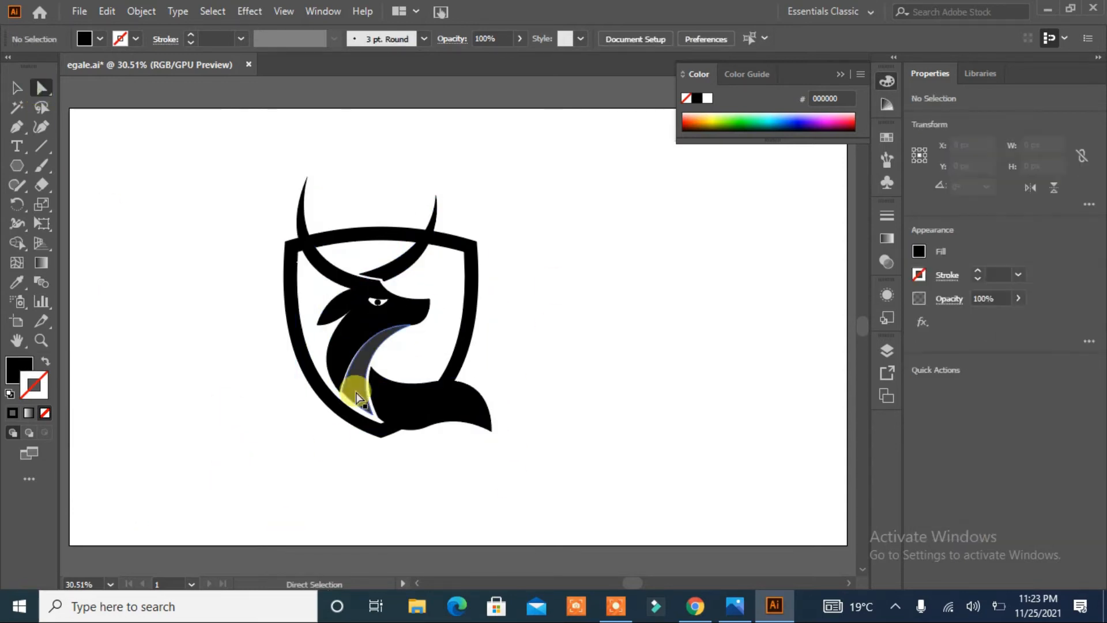
left_click(112, 449)
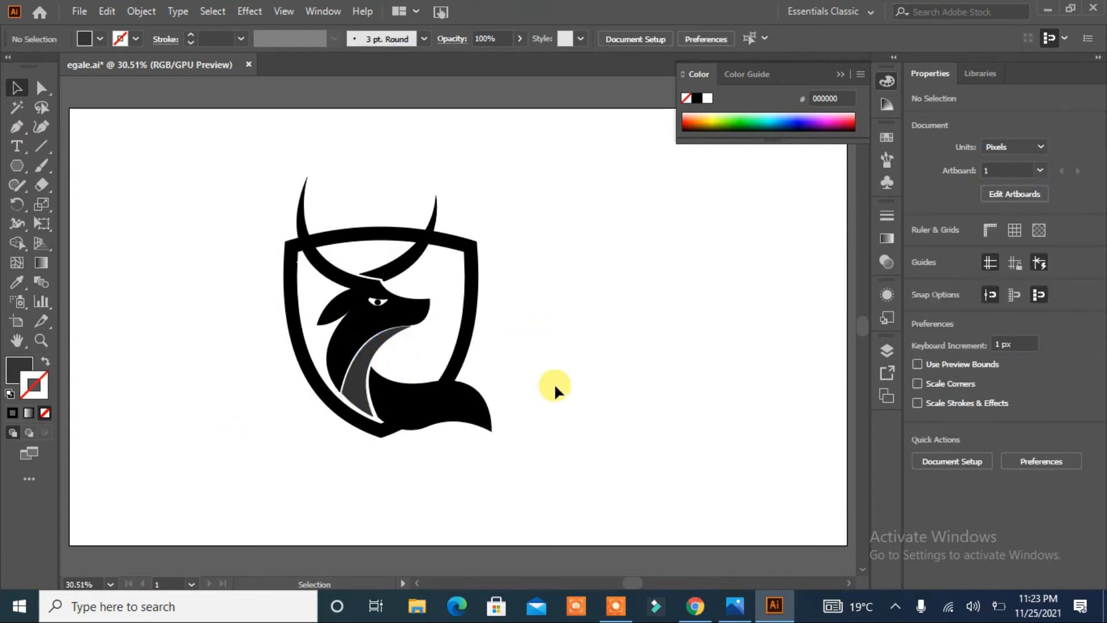
Nudge the deer group to the right relative to the shield frame
left_click(375, 323)
key("Right")
key("Right")
key("Right")
key("Right")
key("Right")
key("Right")
key("Right")
key("Right")
key("Right")
key("Right")
key("Right")
key("Right")
key("Right")
key("Right")
key("Right")
key("Right")
key("Right")
key("Right")
key("Right")
key("Right")
key("Right")
key("Right")
key("Right")
key("Right")
key("Right")
key("Right")
key("Right")
key("Right")
key("Right")
key("Right")
key("Right")
key("Right")
key("Right")
Enlarge the deer group to about 595 × 696 px, reposition it over the shield frame, and deselect it
left_click_drag(505, 434, 509, 424)
left_click_drag(379, 368, 366, 369)
mouse_move(384, 327)
left_mouse_down()
mouse_move(400, 313)
mouse_move(390, 309)
mouse_move(400, 313)
left_mouse_up()
mouse_move(513, 414)
left_mouse_down()
mouse_move(496, 395)
mouse_move(539, 434)
mouse_move(529, 424)
left_mouse_up()
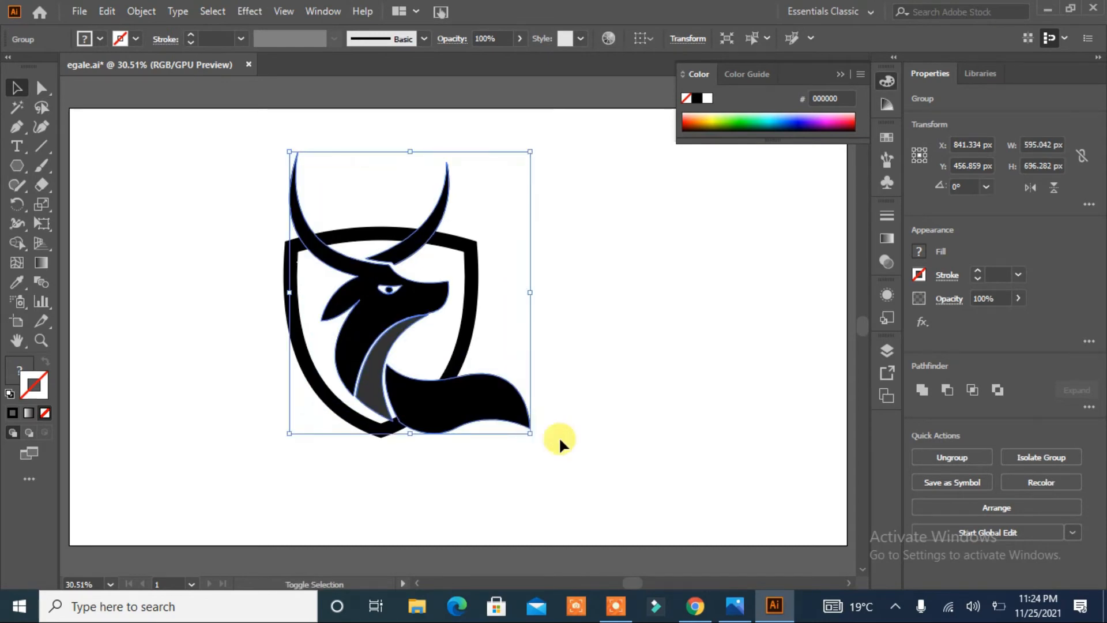
left_click(526, 227)
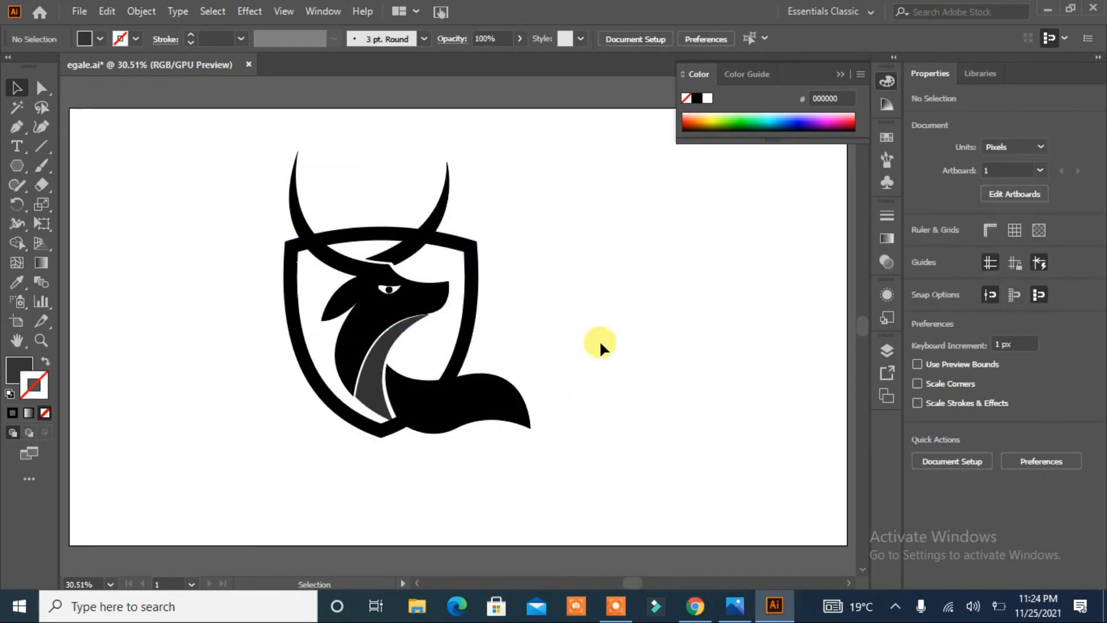
Select the deer and shield and use Shape Builder to split off the body part inside the frame in dark grey
left_click_drag(191, 461, 191, 461)
left_click(17, 242)
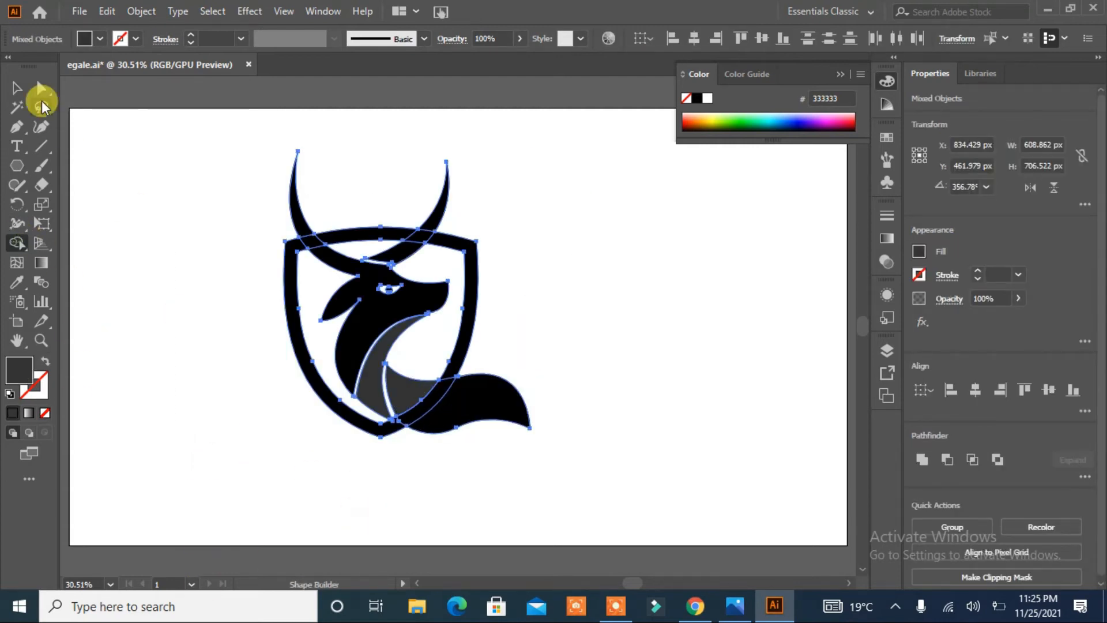
left_click(17, 88)
left_click(461, 456)
left_click(358, 345)
Delete the remaining black part of the body outside the shield frame
left_click(41, 88)
left_click(242, 225)
left_click(509, 403)
key("Delete")
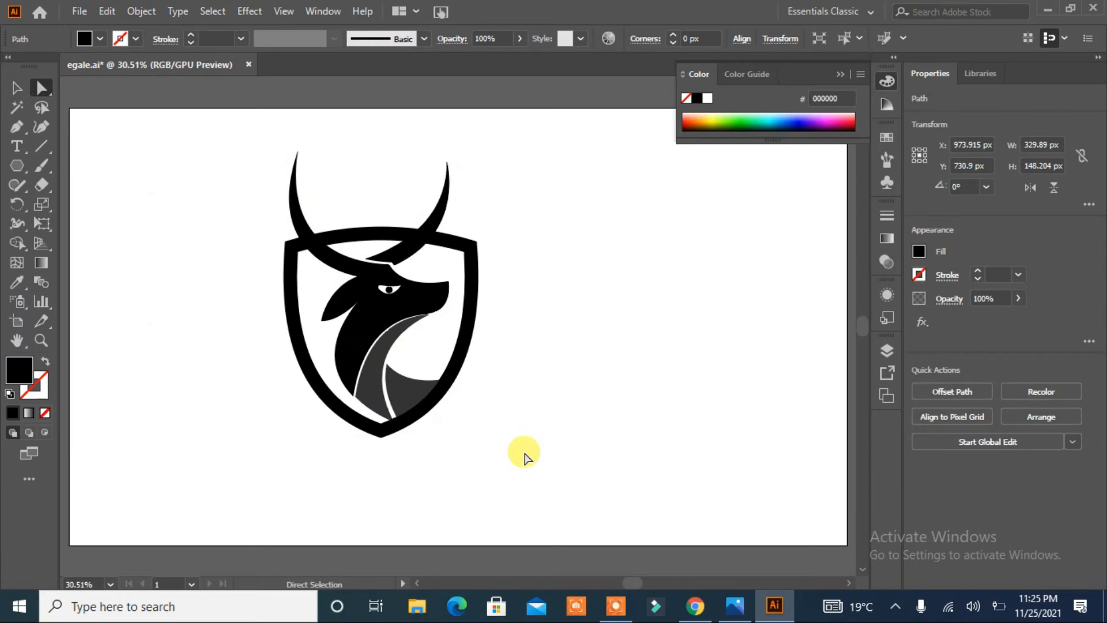
Select the frame's inner outline and build the shield's interior as a separate black shape with Shape Builder
left_click(408, 247)
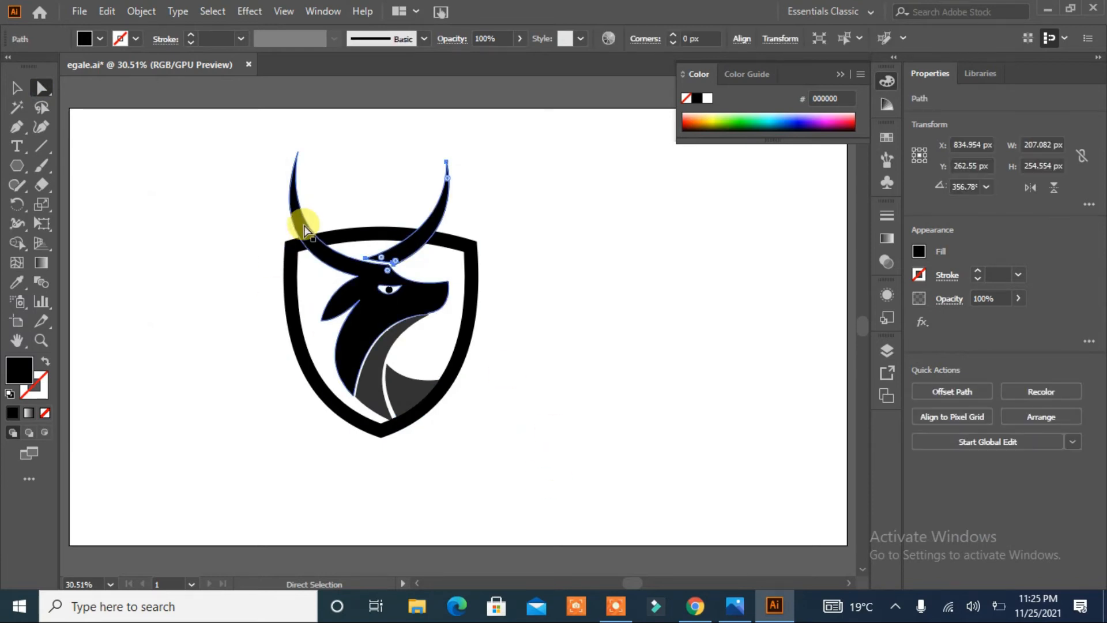
left_click(557, 332)
left_click(465, 292)
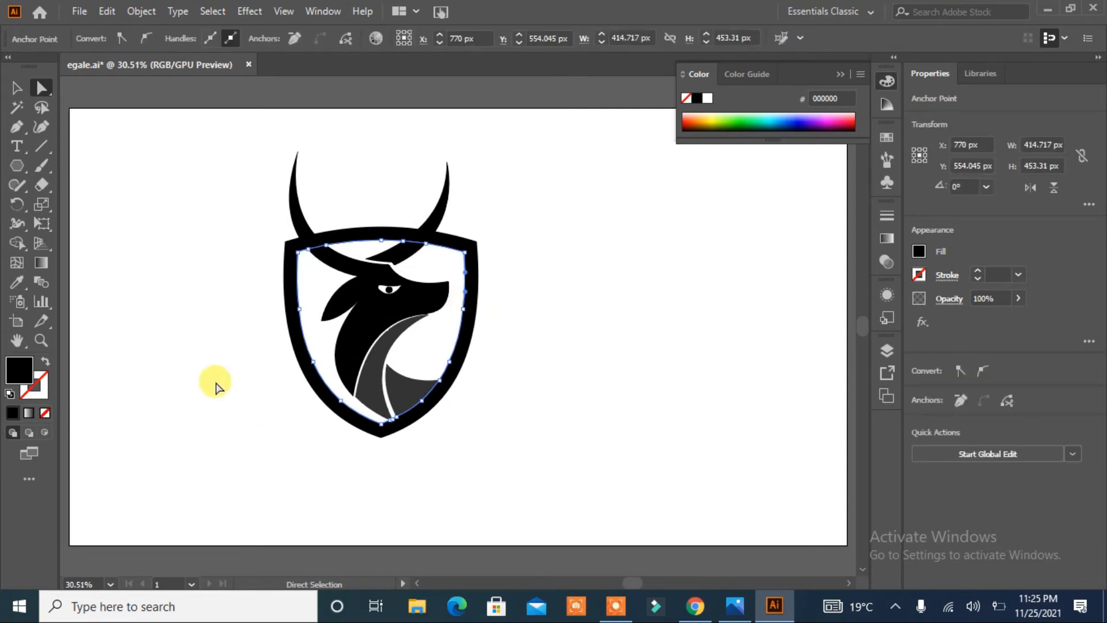
left_click(16, 243)
left_click(310, 298)
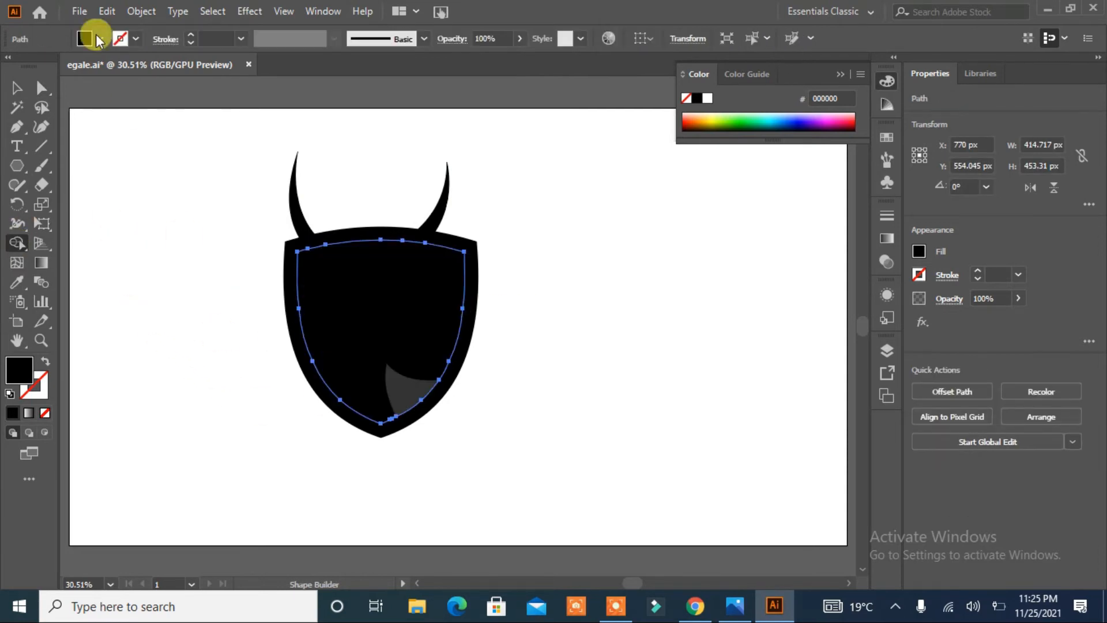
Fill the shield's interior shape with red (ED1C24) and send it to the back behind the deer
left_click(85, 38)
left_click(69, 70)
left_click(346, 291)
left_click(100, 38)
left_click(16, 87)
left_click(100, 38)
left_click(136, 67)
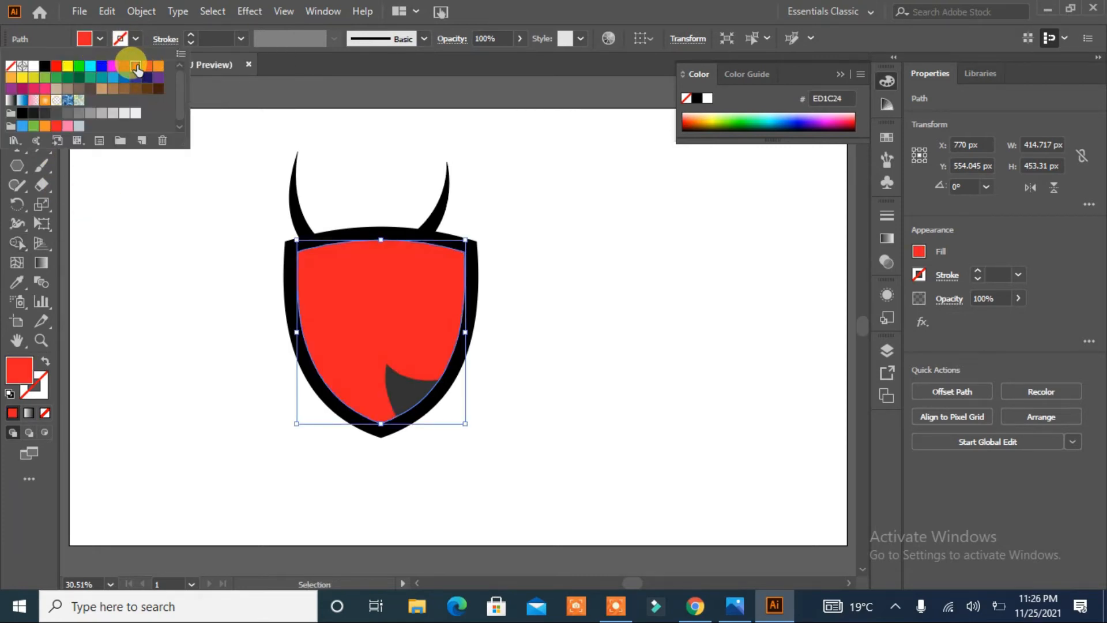
right_click(388, 330)
mouse_move(438, 506)
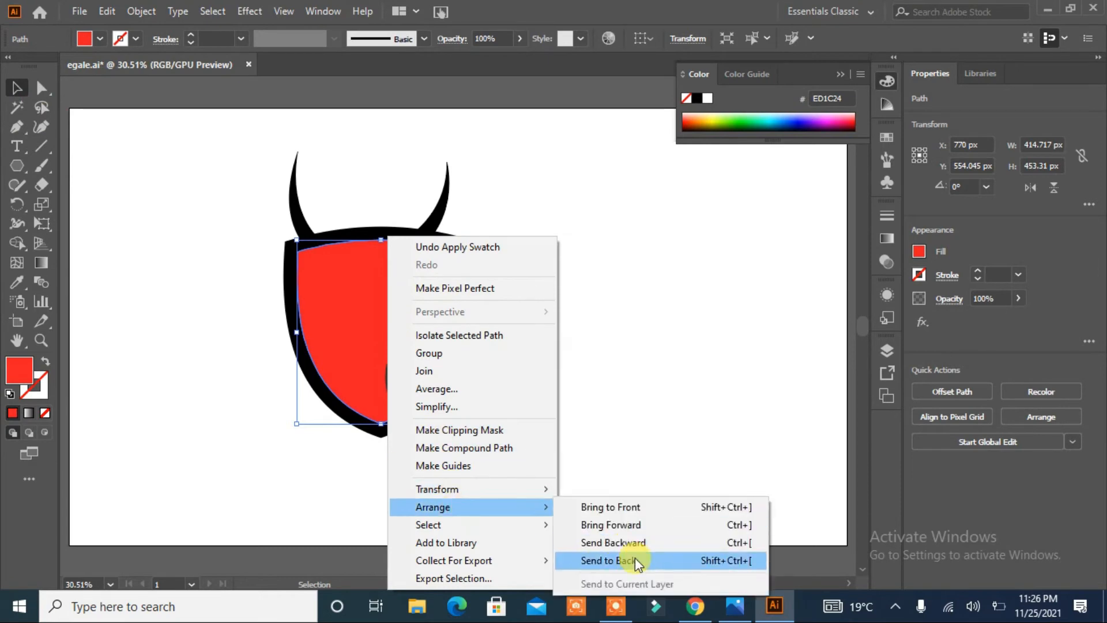
left_click(635, 558)
Move the black shield shape clear of the deer onto empty artboard and offset its path by -43 px
left_click_drag(366, 321, 659, 335)
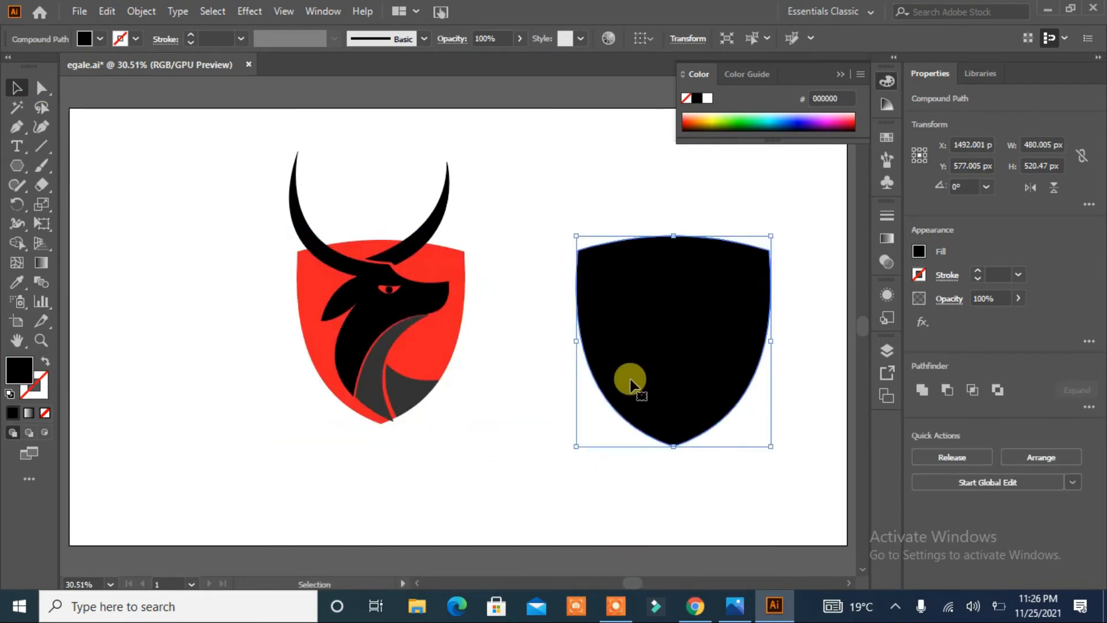
left_click(533, 395)
left_click(652, 357)
left_click(150, 14)
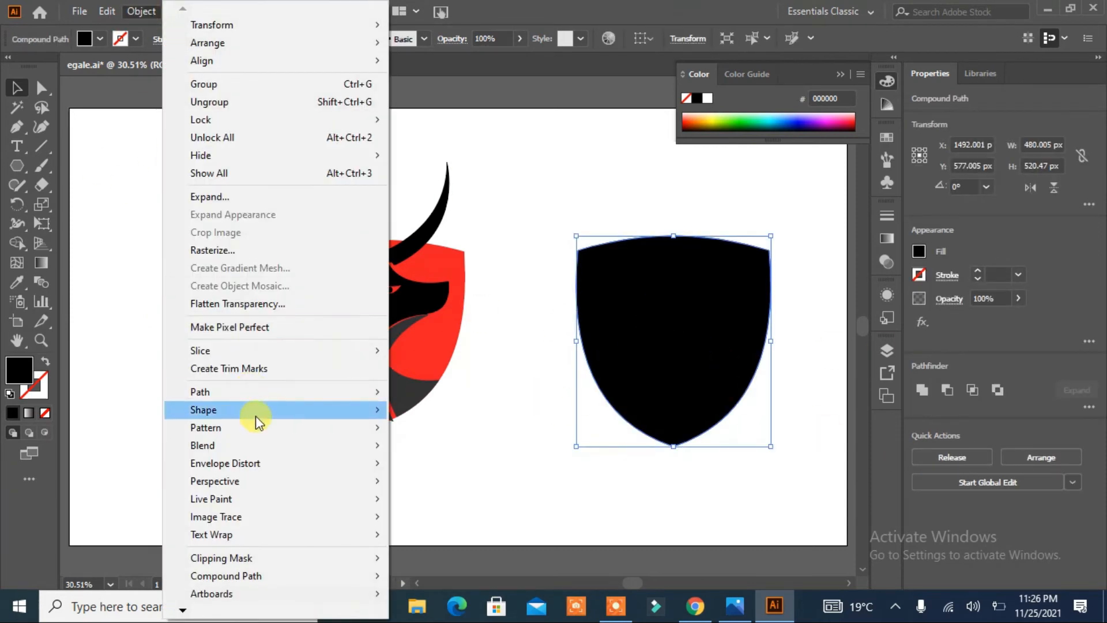
mouse_move(259, 392)
left_click(440, 450)
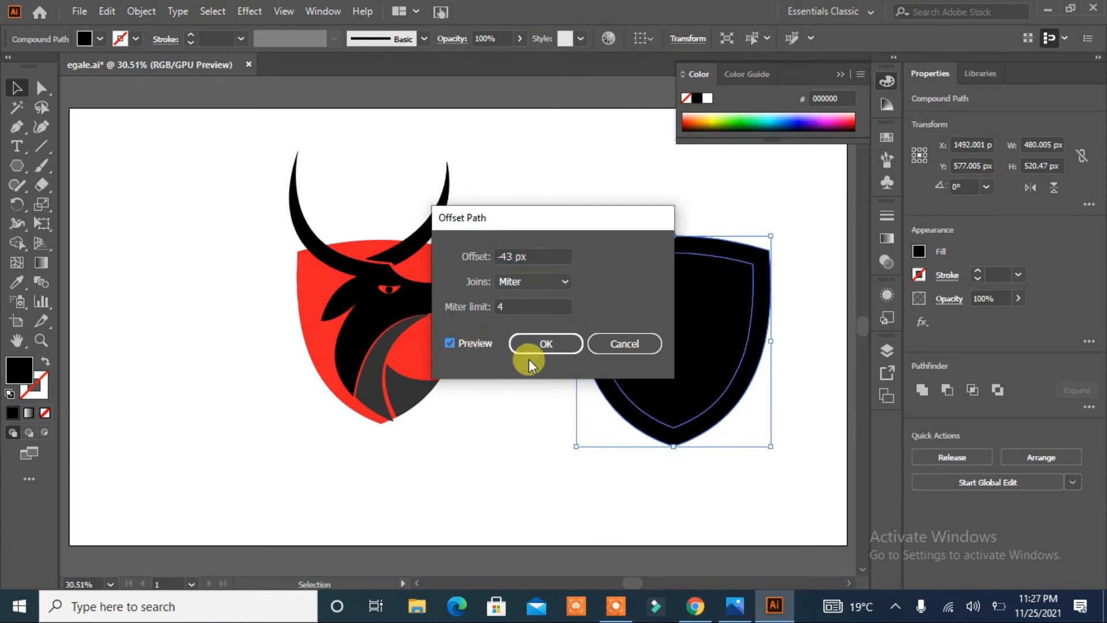
left_click(536, 341)
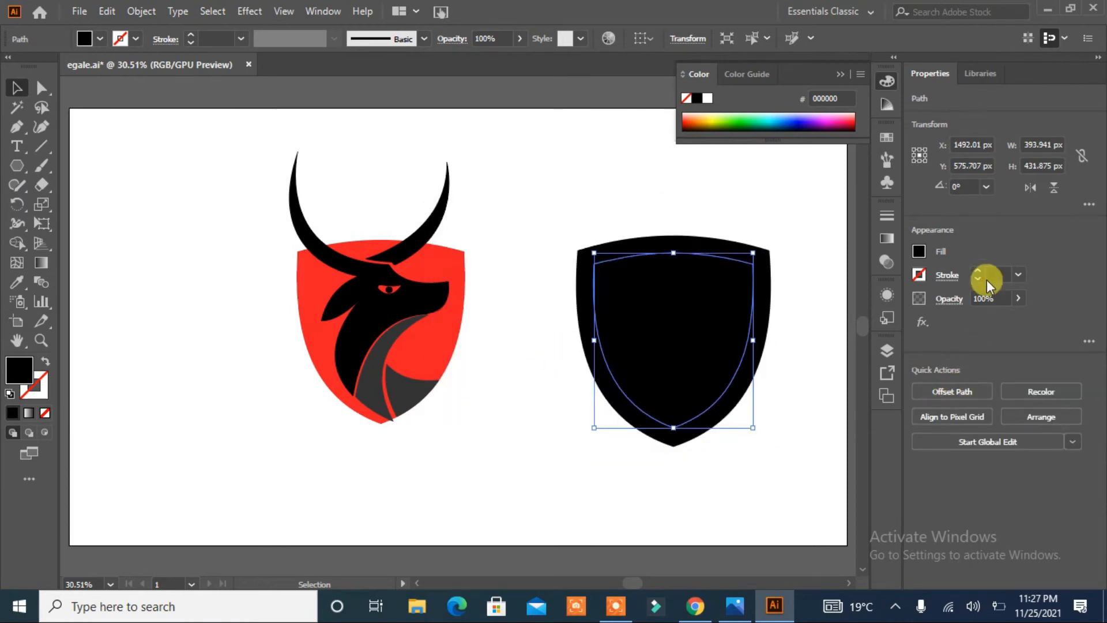
Enlarge the inner offset shape slightly and subtract it from the black shield with Minus Front to leave a thin frame
left_click_drag(752, 428, 759, 433)
left_click_drag(688, 213, 750, 513)
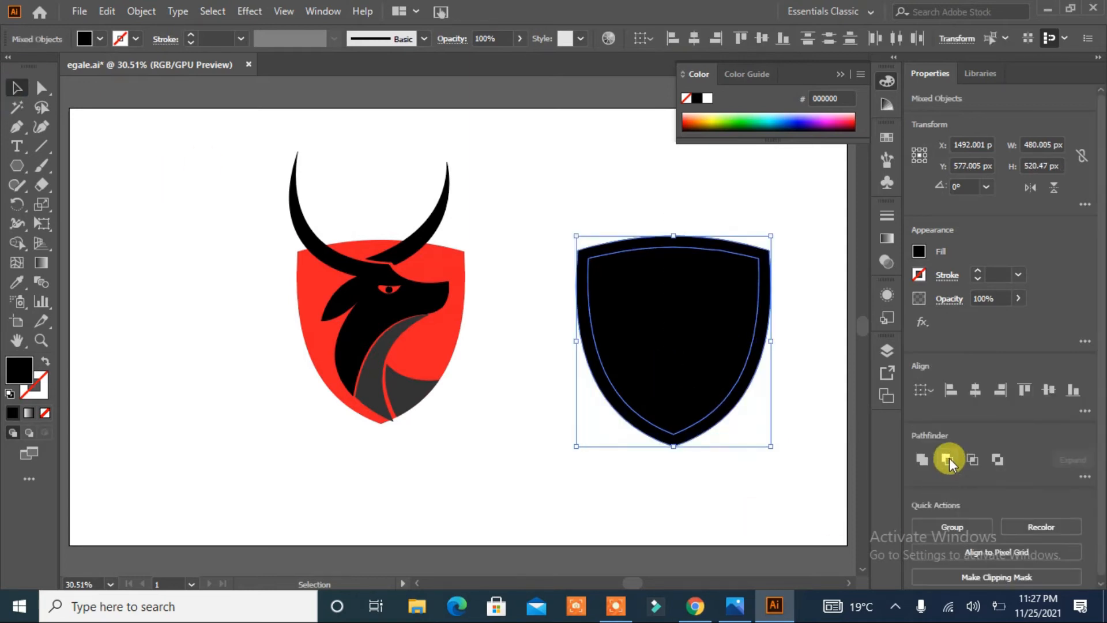
left_click(947, 461)
left_click(766, 467)
Place the frame back around the red shield, nudge it down slightly to align it, and deselect it
left_click_drag(673, 440, 381, 426)
key("Down")
key("Down")
key("Down")
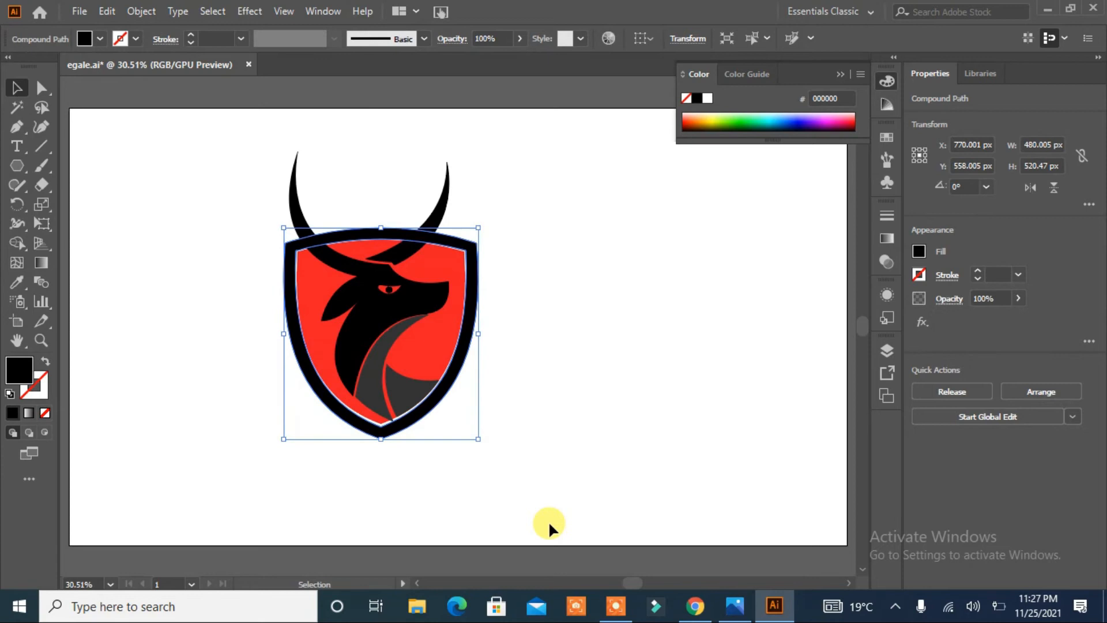
left_click(603, 387)
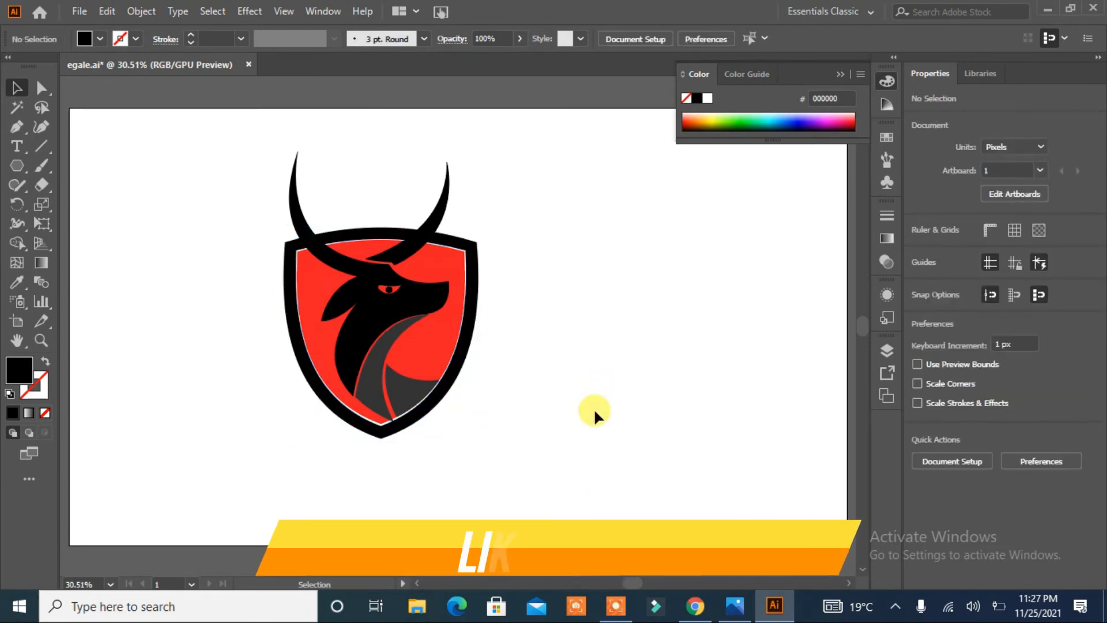
Fill the shield frame with the navy colour 023047
left_click(398, 253)
left_click(475, 294)
left_click(580, 394)
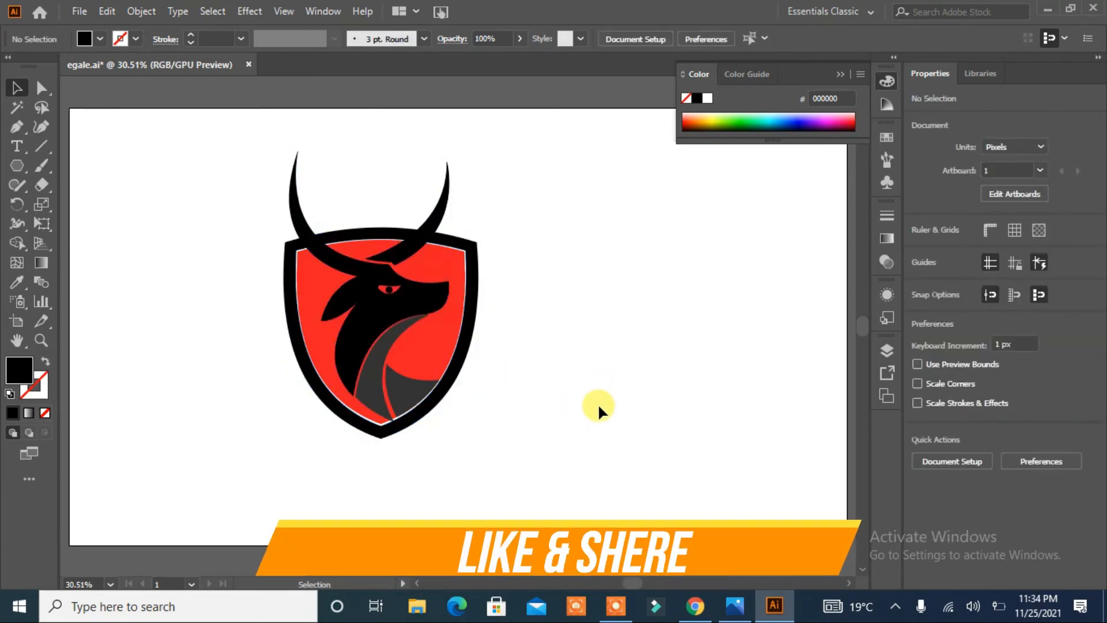
left_click(436, 423)
double_click(23, 368)
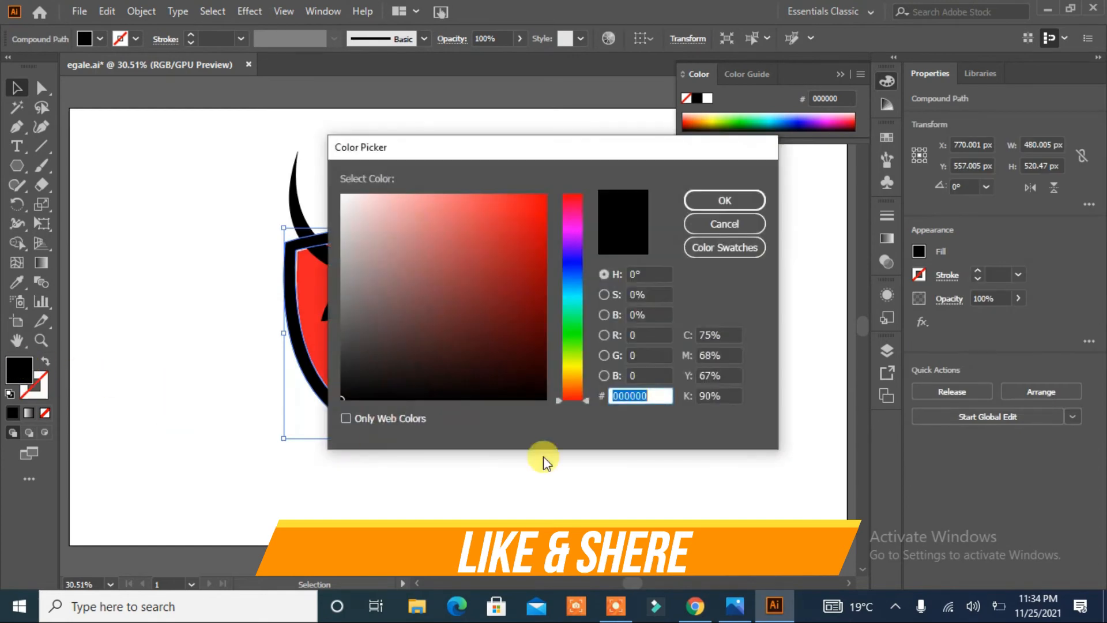
right_click(652, 393)
left_click(479, 241)
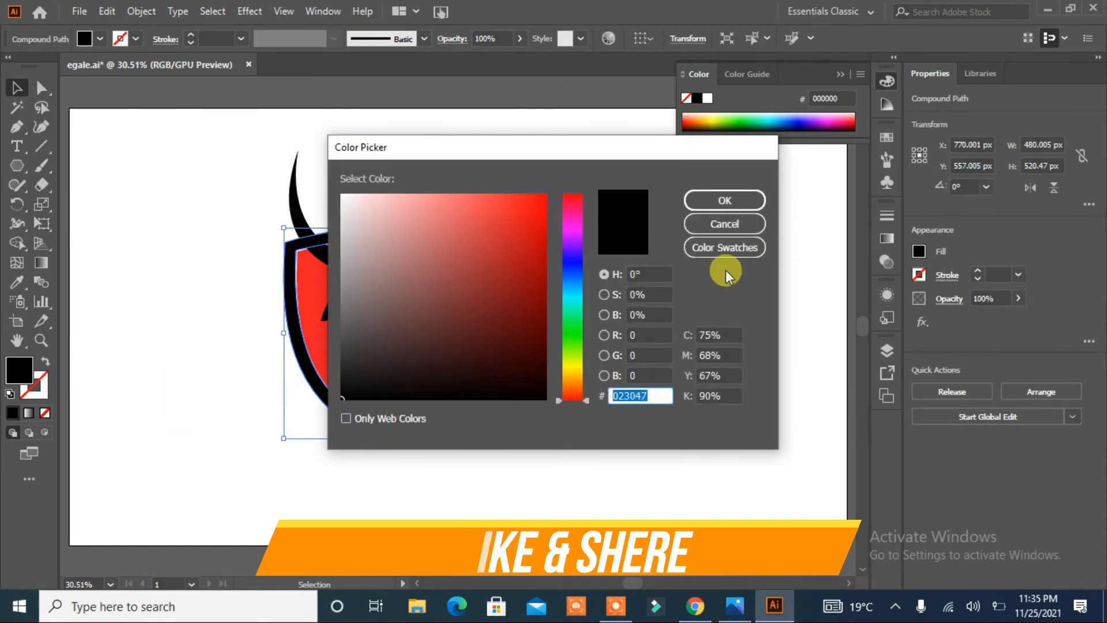
key("Return")
left_click(598, 310)
Fill the shield's interior with the amber colour ffb703
left_click(461, 340)
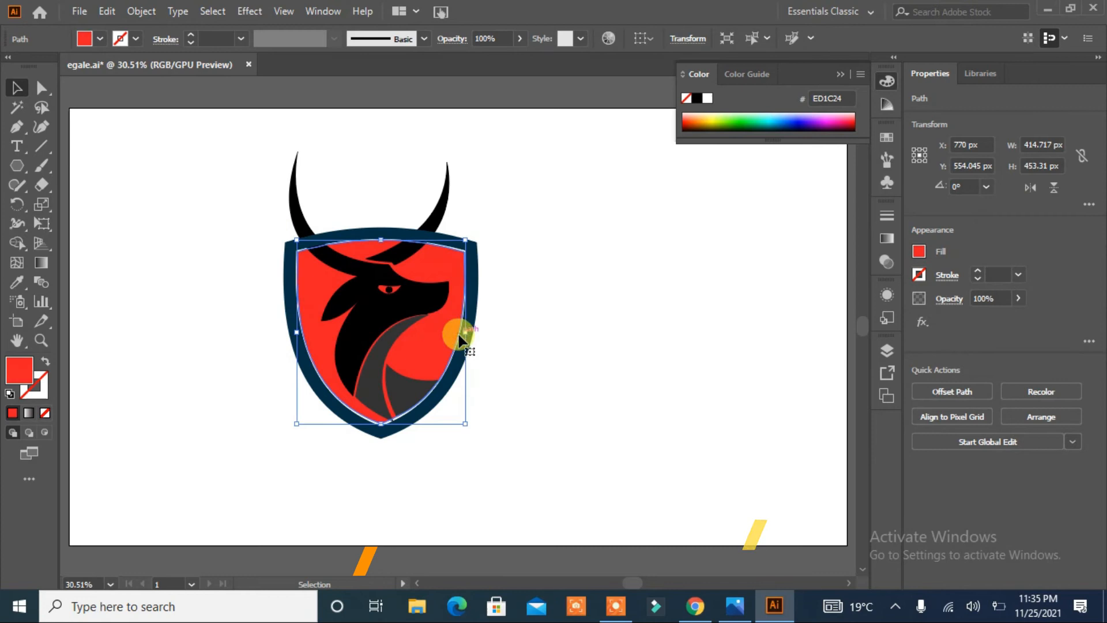
double_click(22, 378)
right_click(647, 388)
left_click(469, 241)
left_click(646, 387)
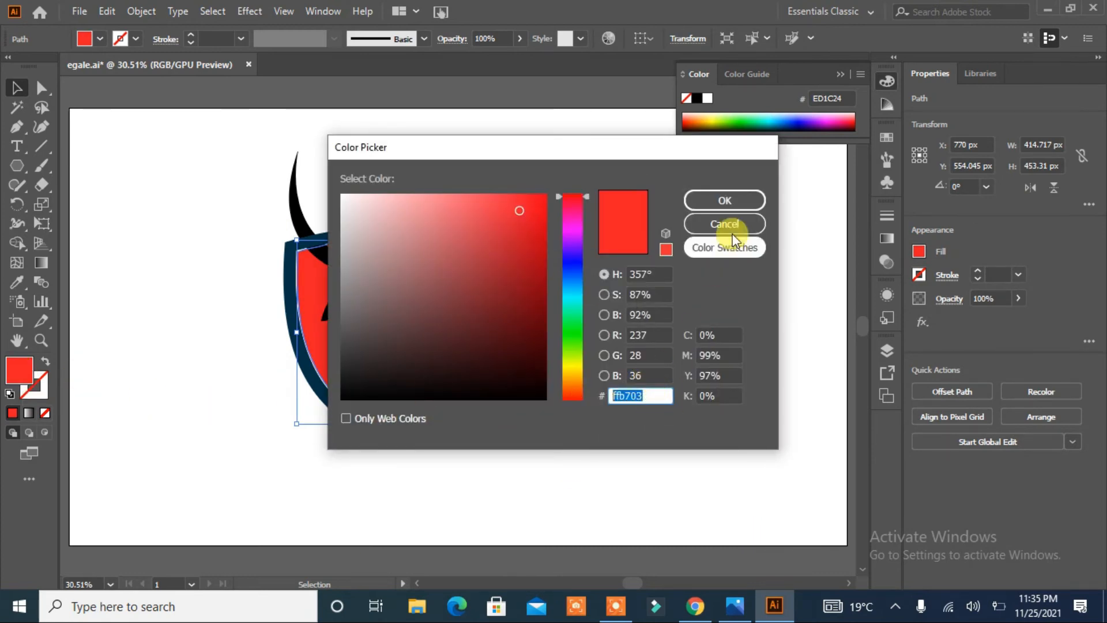
left_click(724, 200)
left_click(629, 361)
Ungroup the deer so that its head and body parts can be selected separately
left_click(381, 327)
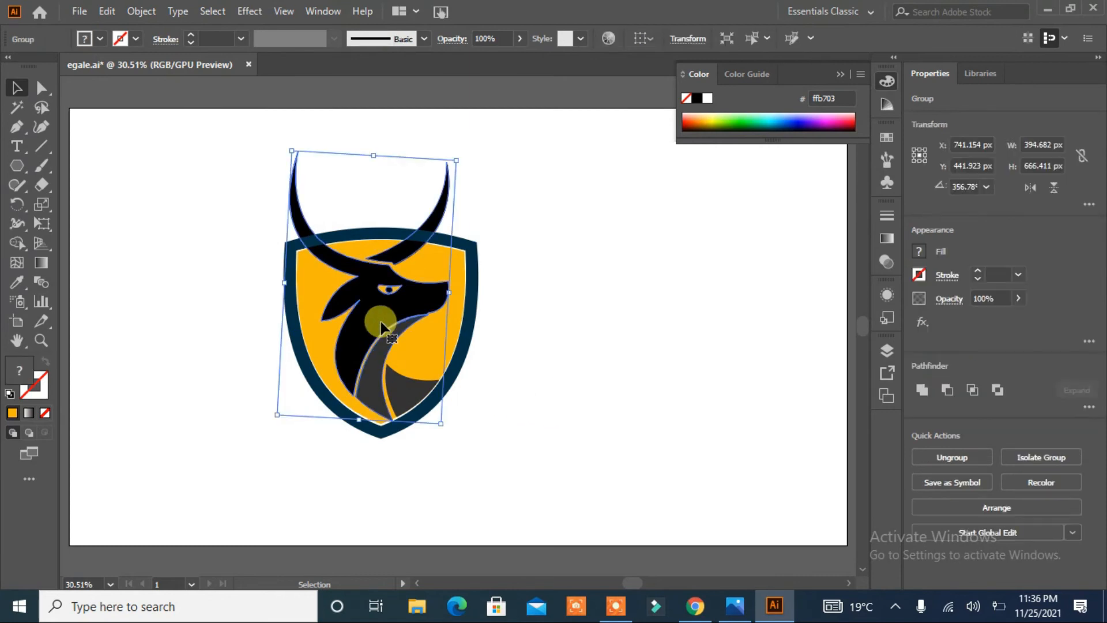
right_click(382, 326)
left_click(462, 171)
left_click(382, 392)
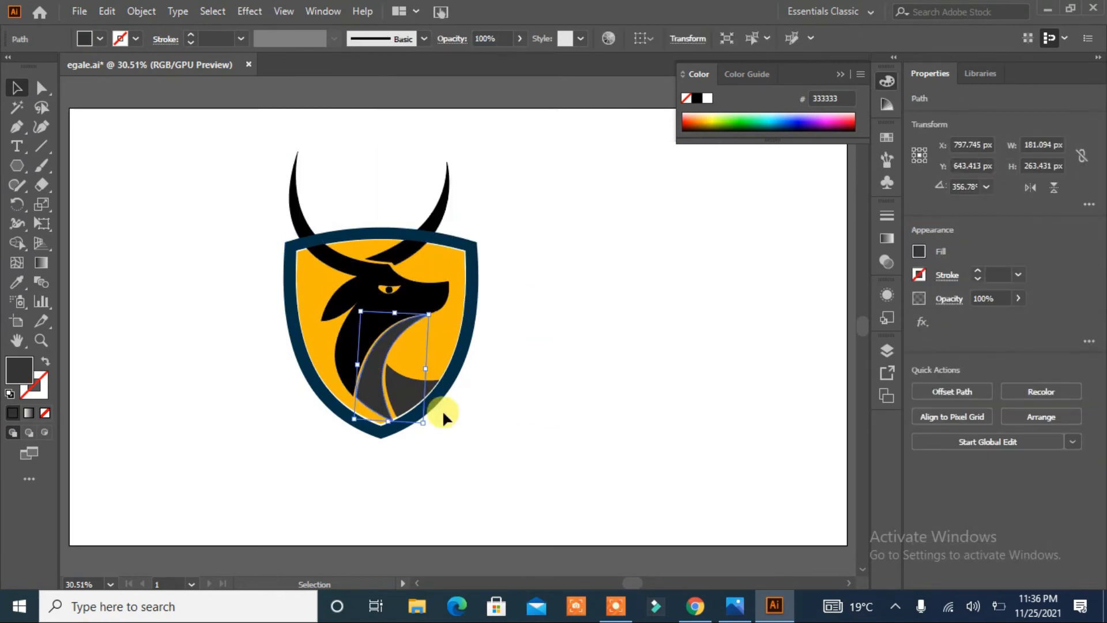
left_click(522, 463)
left_click(361, 362)
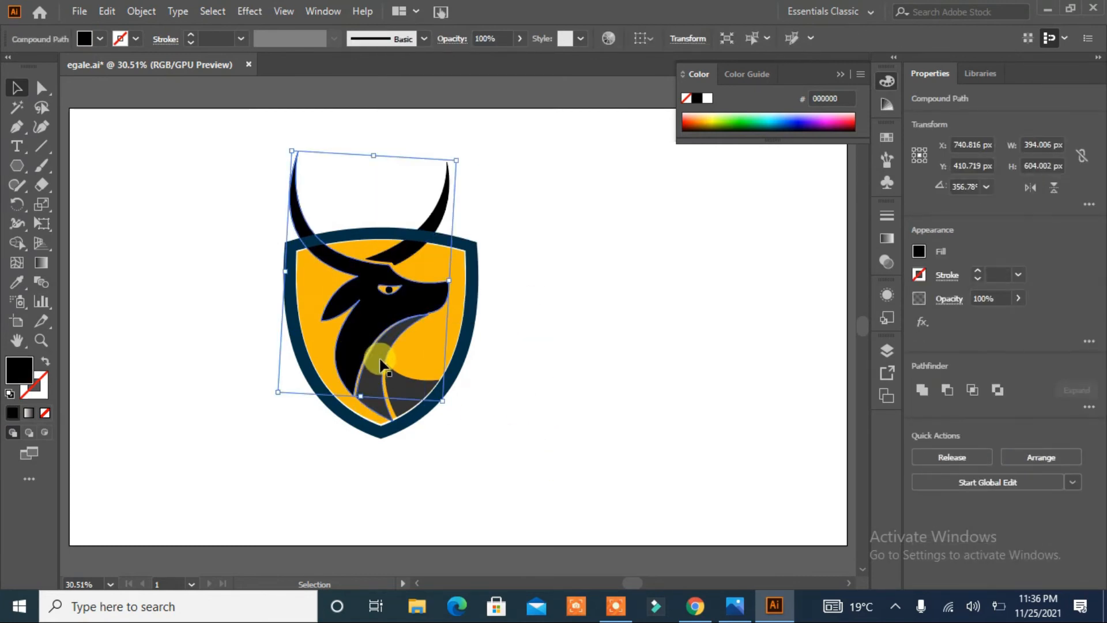
Recolour the shield's interior red by pasting a copied hex colour, and select the deer's head
left_click(403, 349)
double_click(19, 369)
right_click(641, 397)
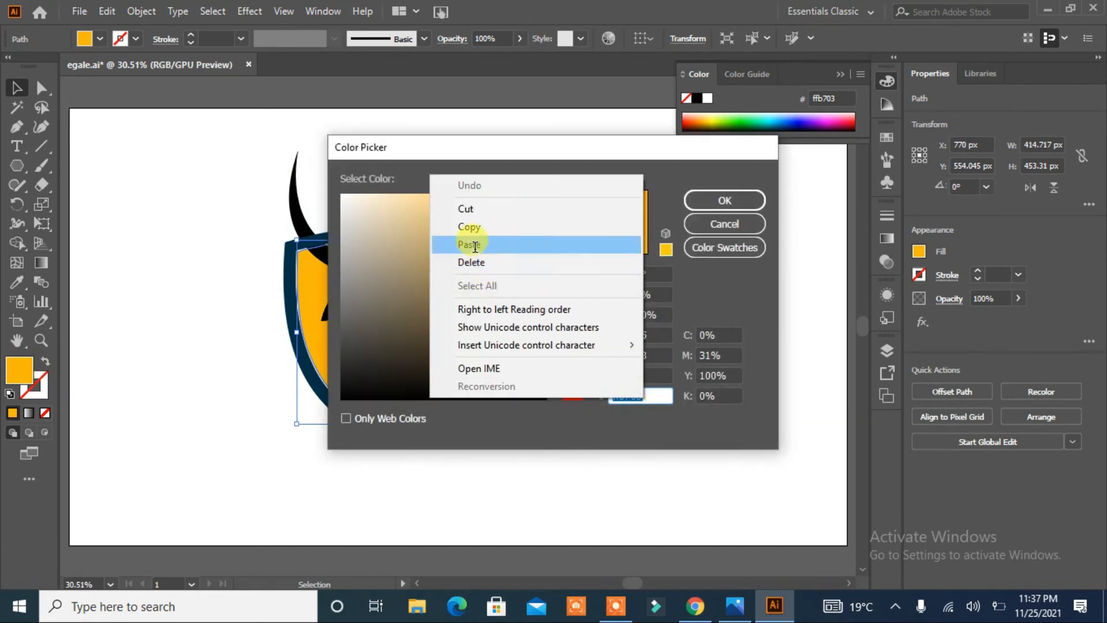
left_click(469, 244)
left_click(721, 202)
left_click(621, 291)
left_click(374, 324)
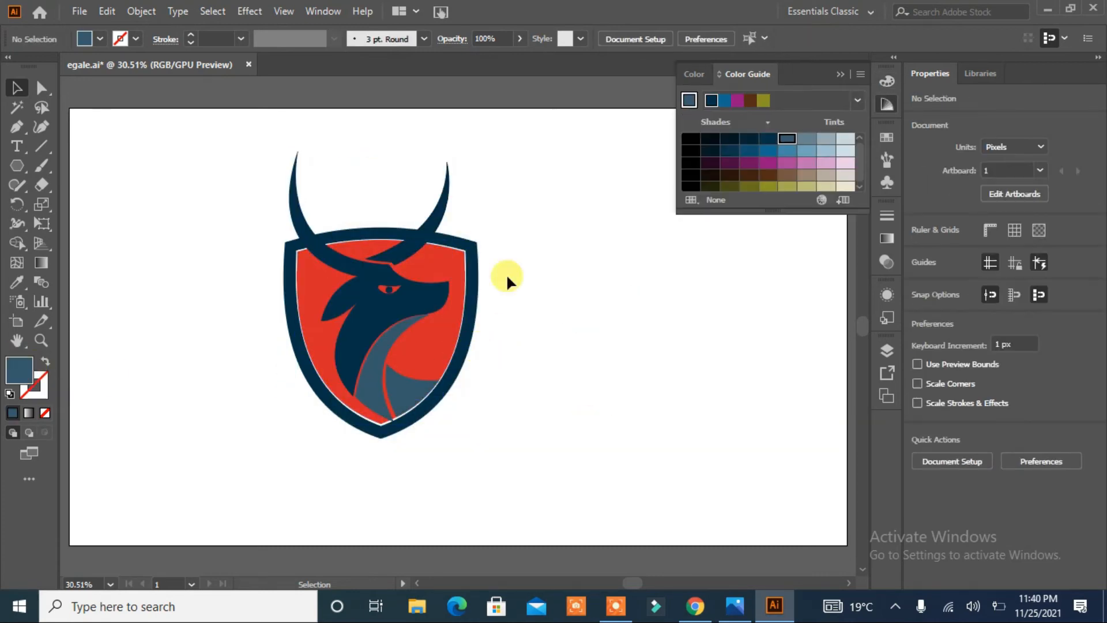
Group the deer, shield and frame together and move the group to about X 835 px, Y 401 px
left_click_drag(522, 219, 237, 438)
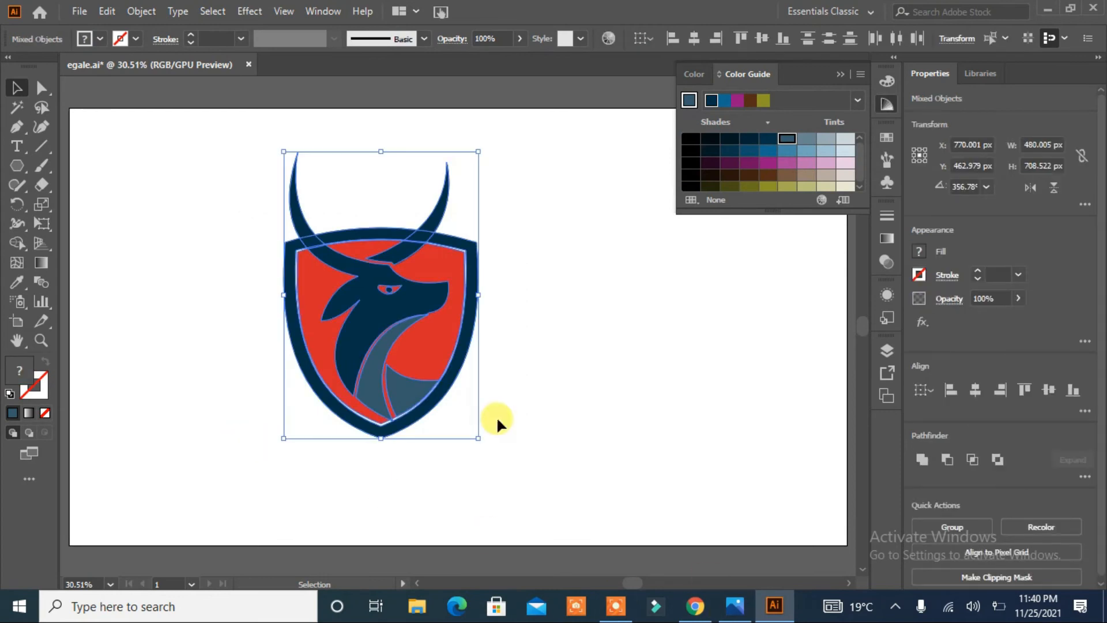
key("ctrl+g")
left_click(558, 412)
left_click_drag(410, 414, 437, 388)
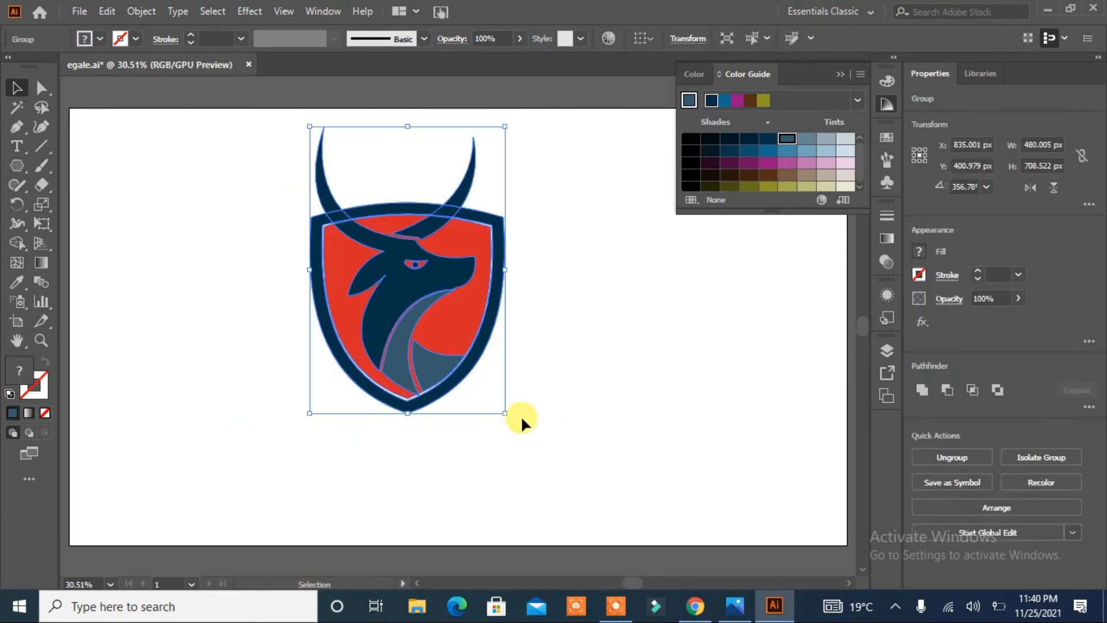
Add a line of placeholder text below the shield and enlarge it to about 114.57 pt
left_click(17, 146)
left_click(262, 413)
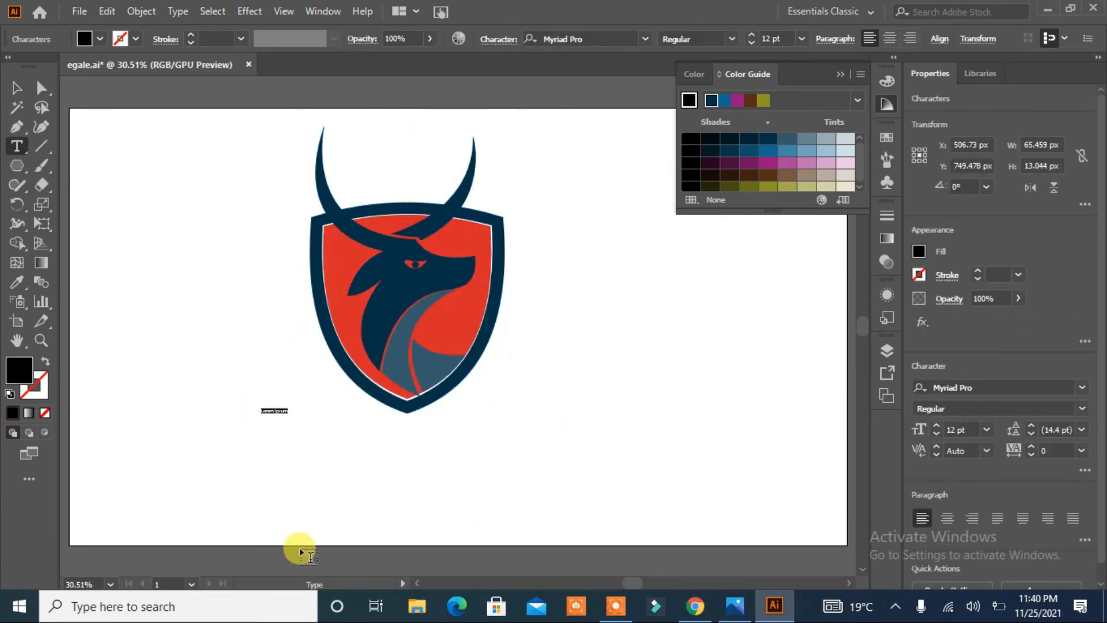
left_click(21, 89)
left_click_drag(287, 418, 528, 454)
Replace the placeholder text with "Company Name" and centre it beneath the shield
key("t")
triple_click(348, 456)
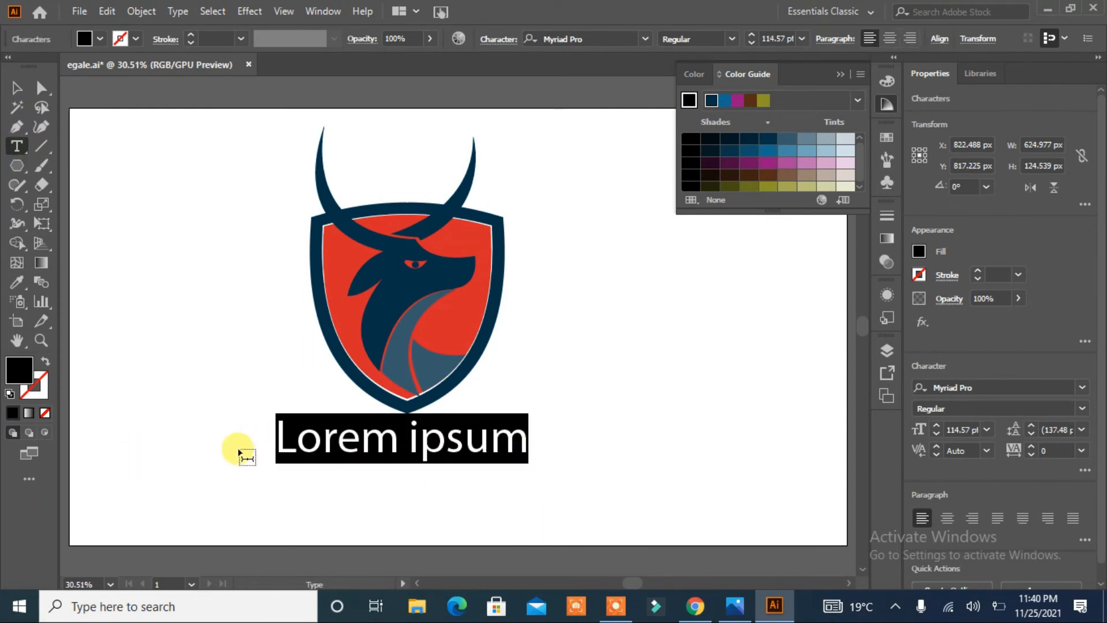
type("Company")
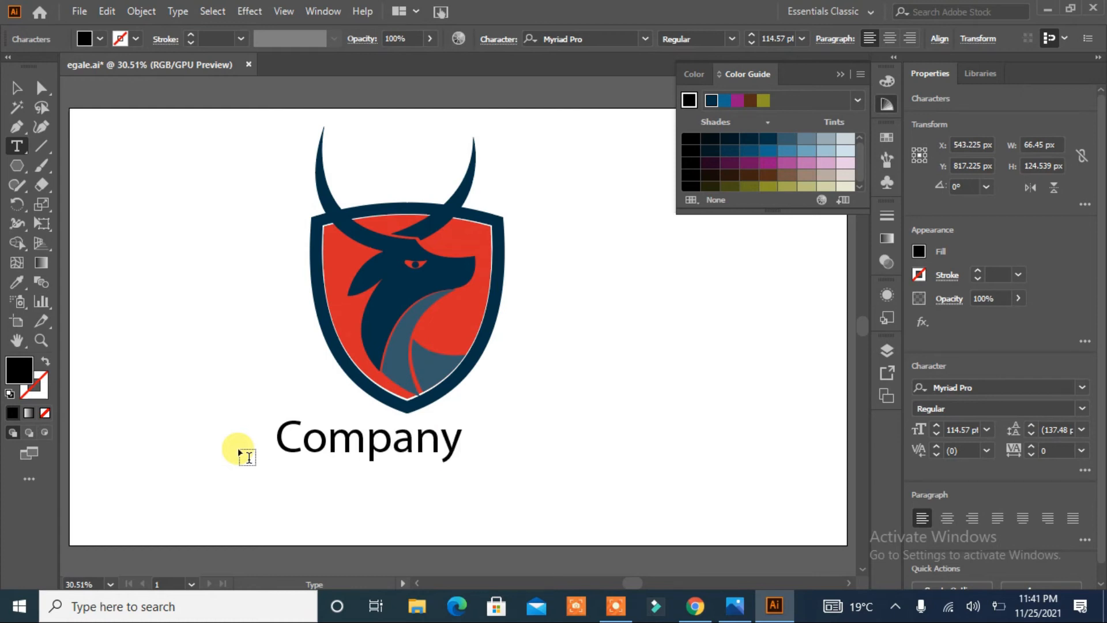
type(" Name")
key("Escape")
left_click_drag(450, 444, 425, 449)
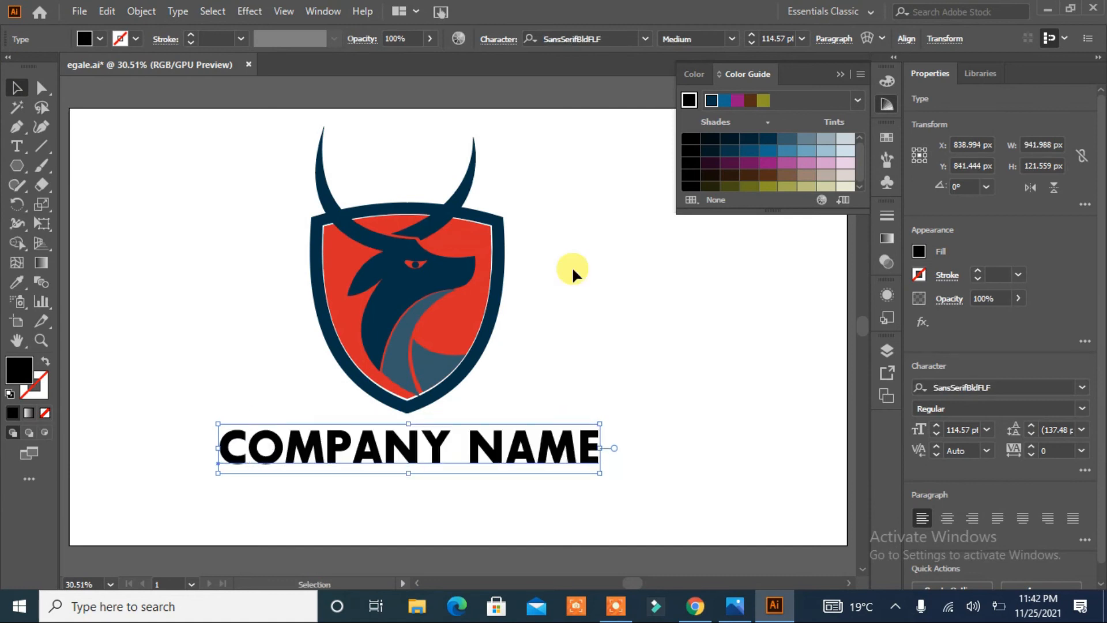
Match the company name's colour to the navy shield frame with the Eyedropper and deselect the text
left_click(17, 282)
left_click(366, 356)
left_click(16, 88)
left_click(306, 482)
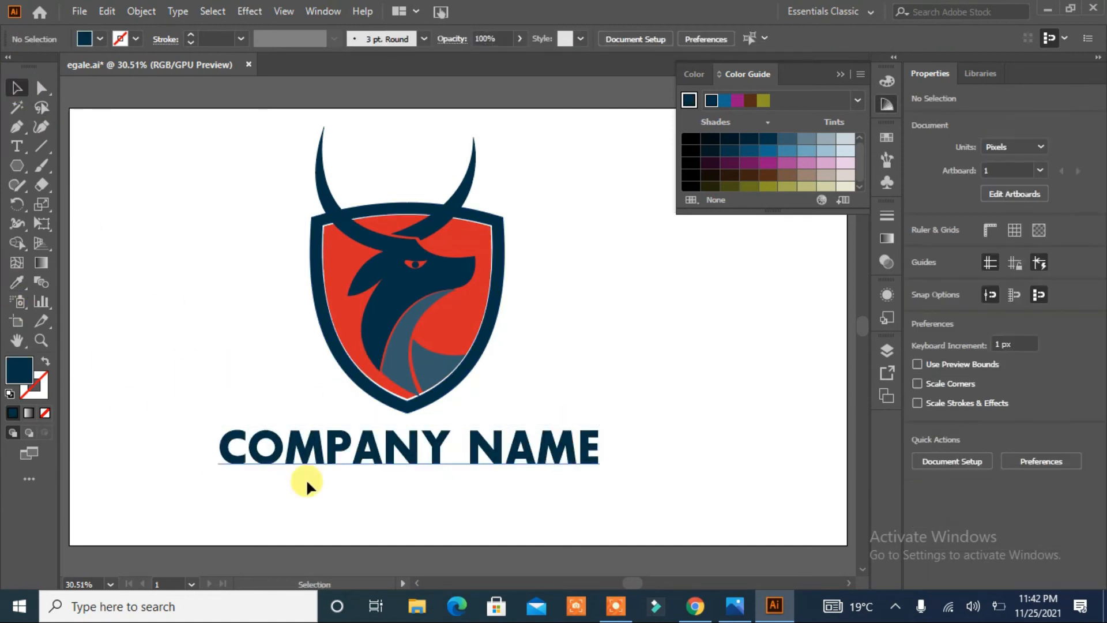
Scale the emblem and company name down together and centre them on the artboard
key("ctrl+a")
left_click_drag(593, 470, 536, 428)
left_click_drag(398, 350, 449, 329)
left_click(649, 474)
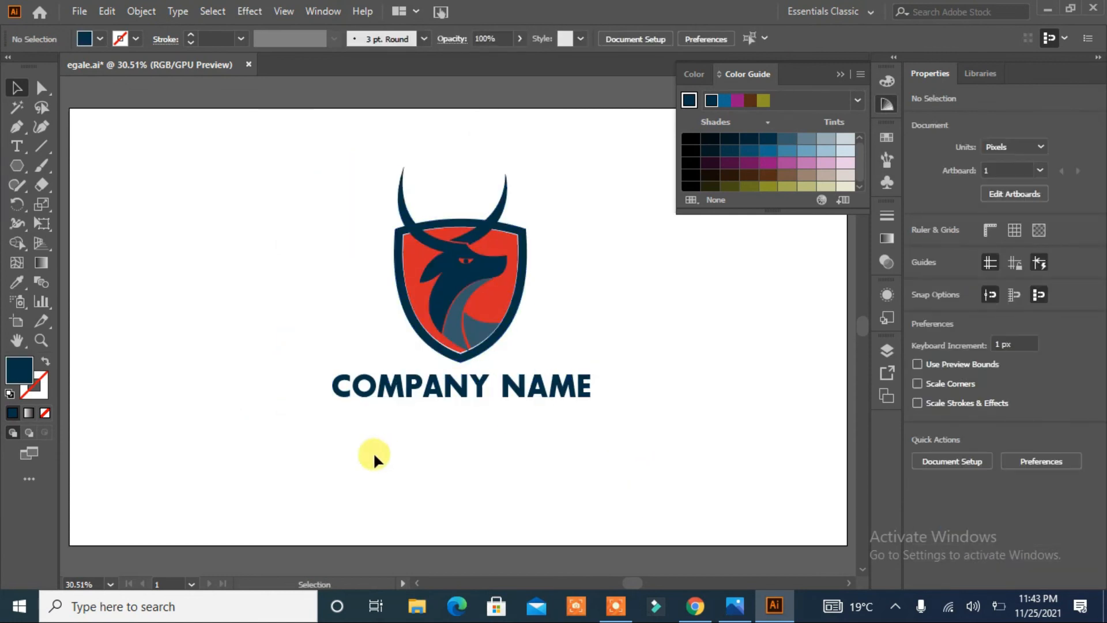
Add the text "Tag line here" below the company name and enlarge it to about 61.68 pt
key("t")
left_click(359, 438)
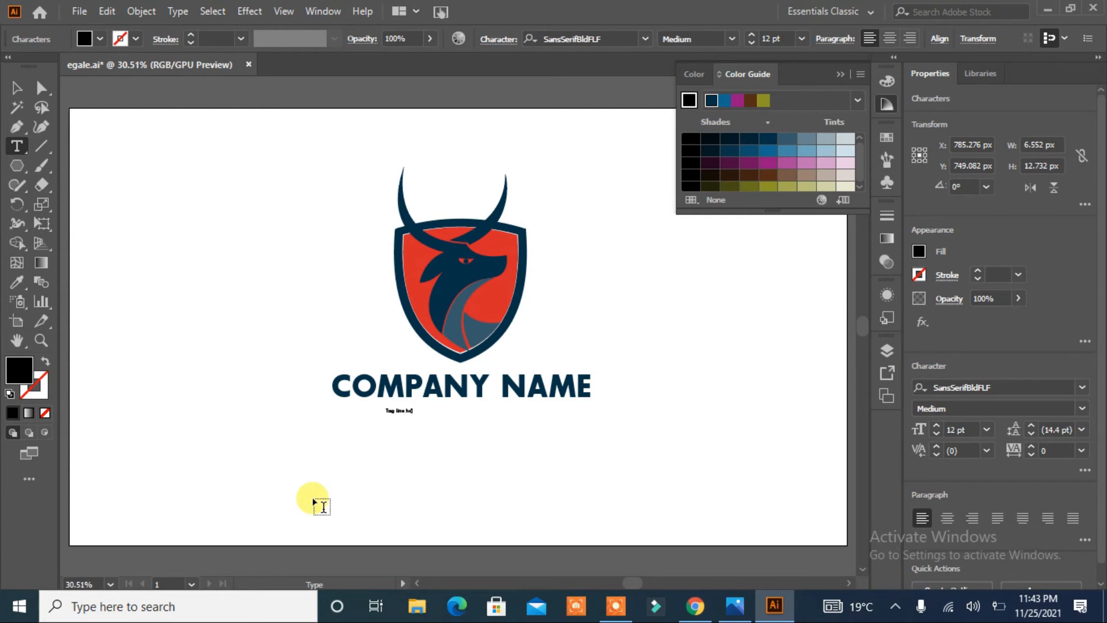
left_click(16, 88)
left_click_drag(416, 414, 541, 488)
left_click_drag(500, 425, 490, 424)
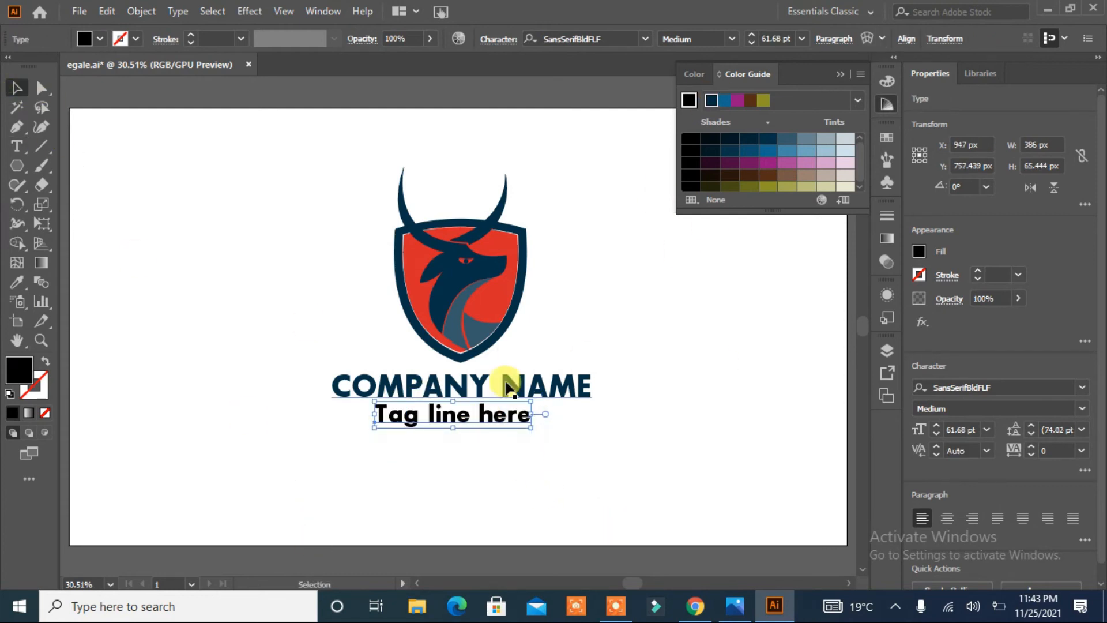
Convert the tagline to uppercase and reduce its font size to 39 pt
left_click(178, 11)
mouse_move(398, 260)
left_click(435, 258)
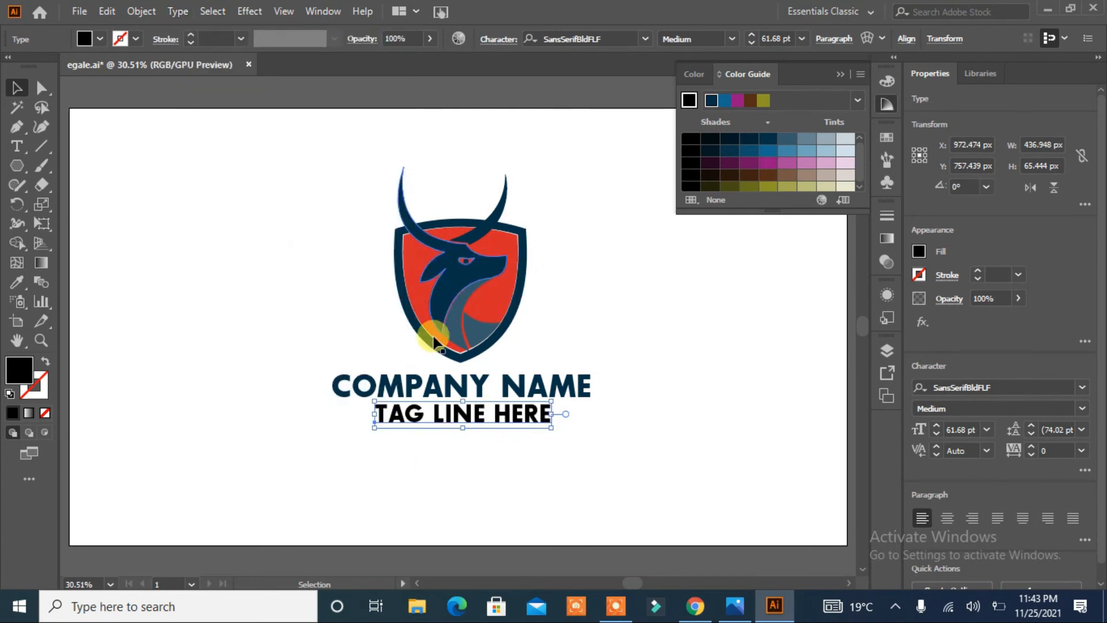
left_click(936, 436)
left_click(936, 433)
Set the tagline in Myriad Pro with wider tracking and centre it under the company name
left_click(645, 38)
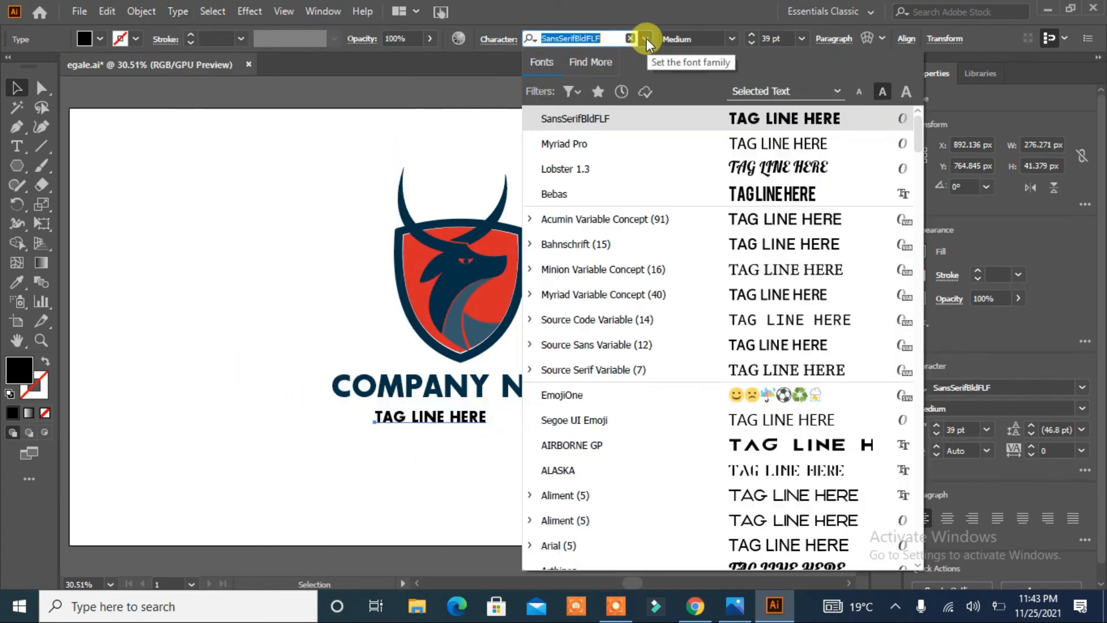
left_click(641, 149)
left_click(1080, 450)
left_click(1066, 424)
left_click_drag(462, 425, 484, 412)
left_click(517, 461)
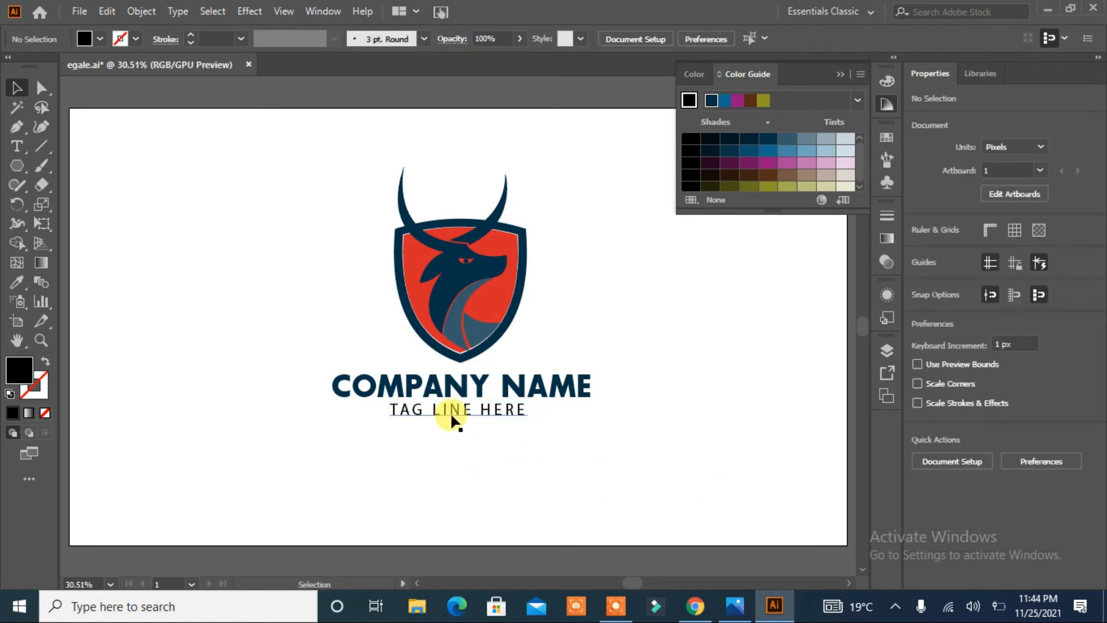
Match the tagline's colour to the slate blue of the deer's body with the Eyedropper
left_click(467, 424)
left_click(16, 282)
left_click(458, 317)
left_click(17, 87)
left_click(282, 298)
Group the emblem with both text lines and set them on an amber background rectangle
left_click_drag(603, 219, 298, 417)
left_click(252, 359)
left_click_drag(612, 241, 233, 469)
left_click(711, 490)
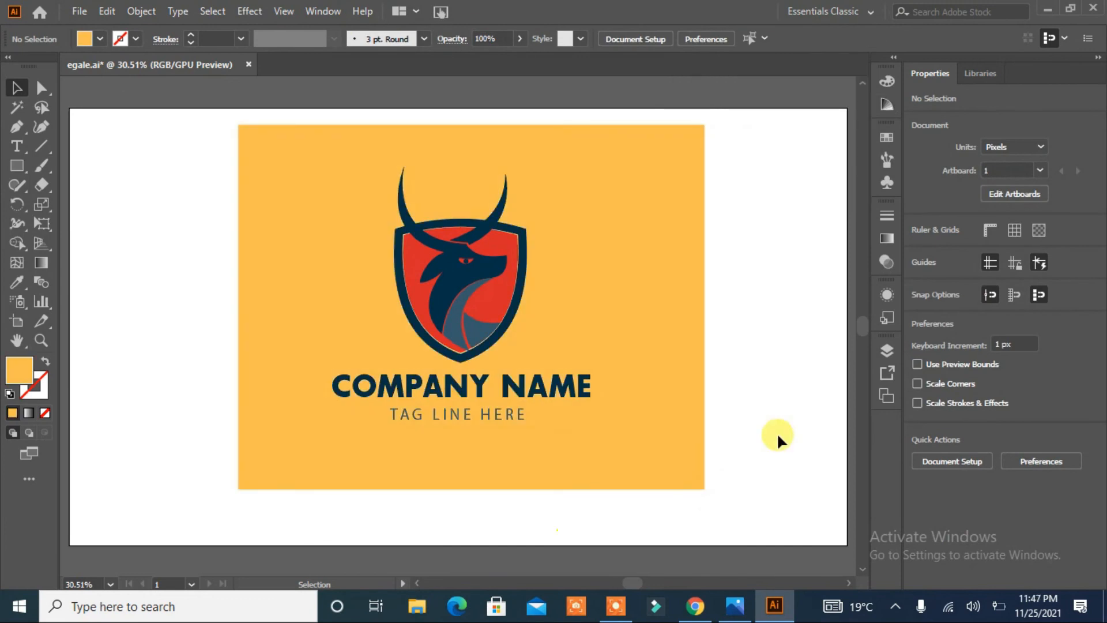
Apply a Multiply drop shadow with lowered opacity, 7 px X and Y offsets and 5 px blur to the logo group
left_click(513, 310)
right_click(512, 307)
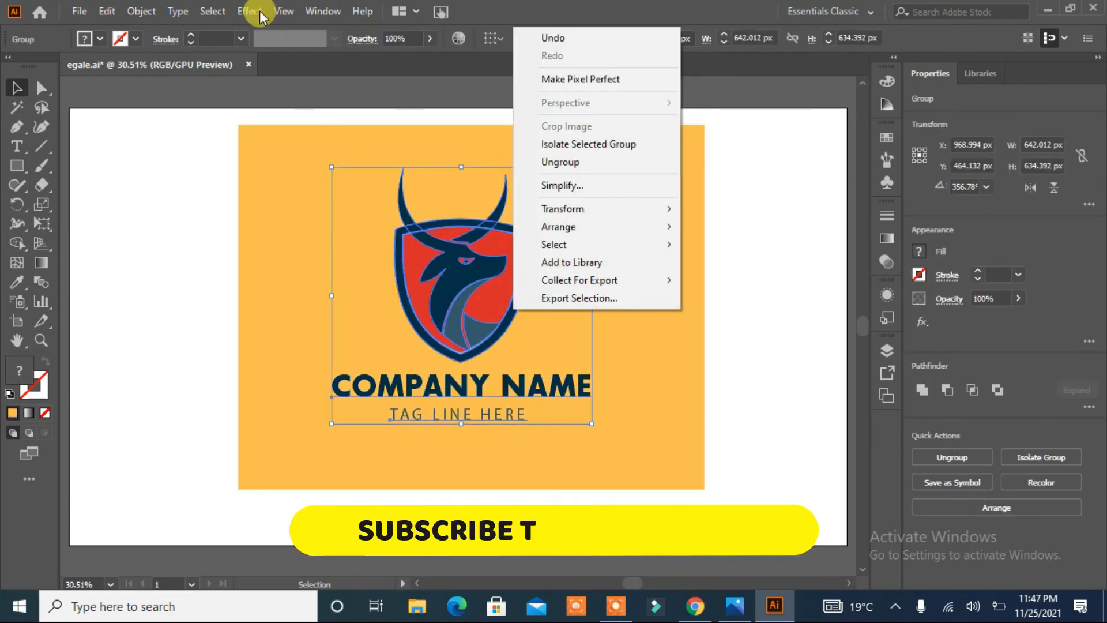
left_click(249, 11)
left_click(455, 187)
left_click_drag(576, 184, 822, 154)
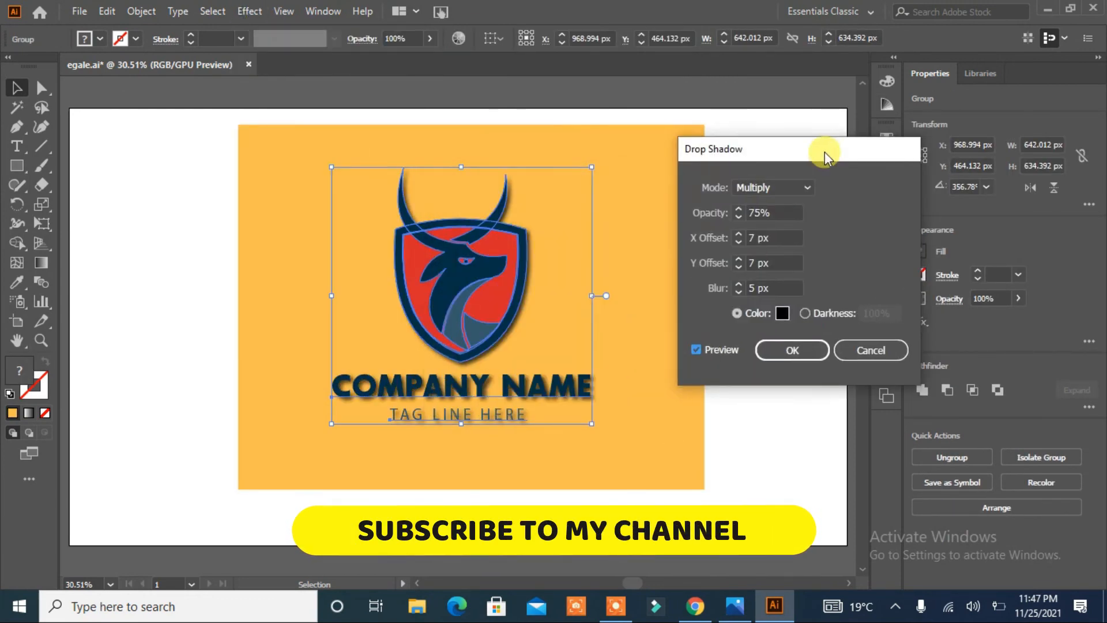
double_click(765, 211)
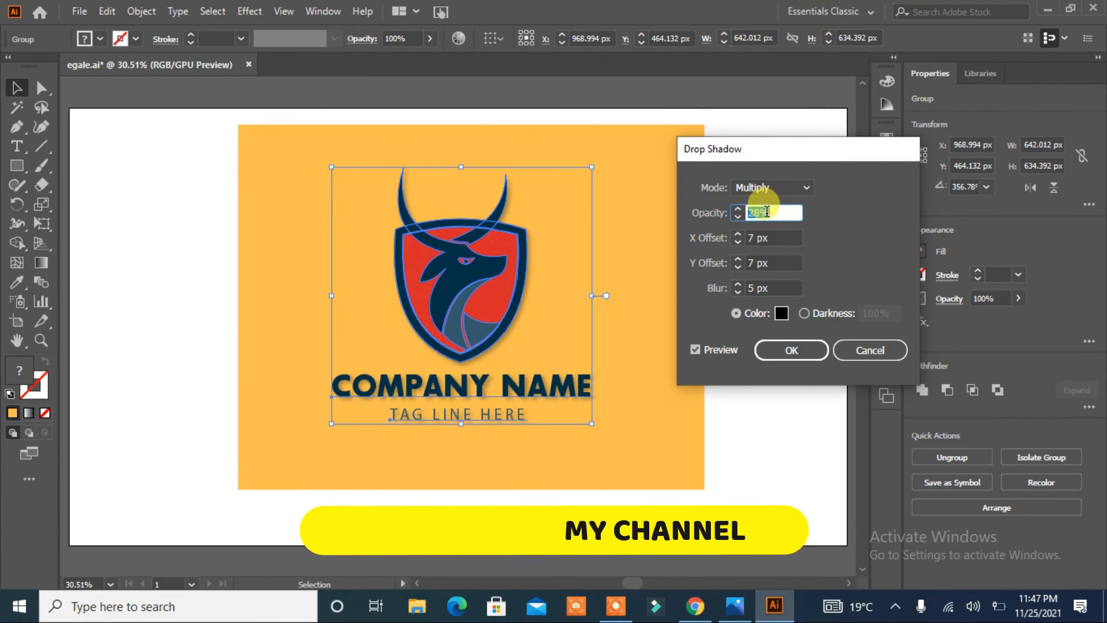
key("Return")
left_click(747, 401)
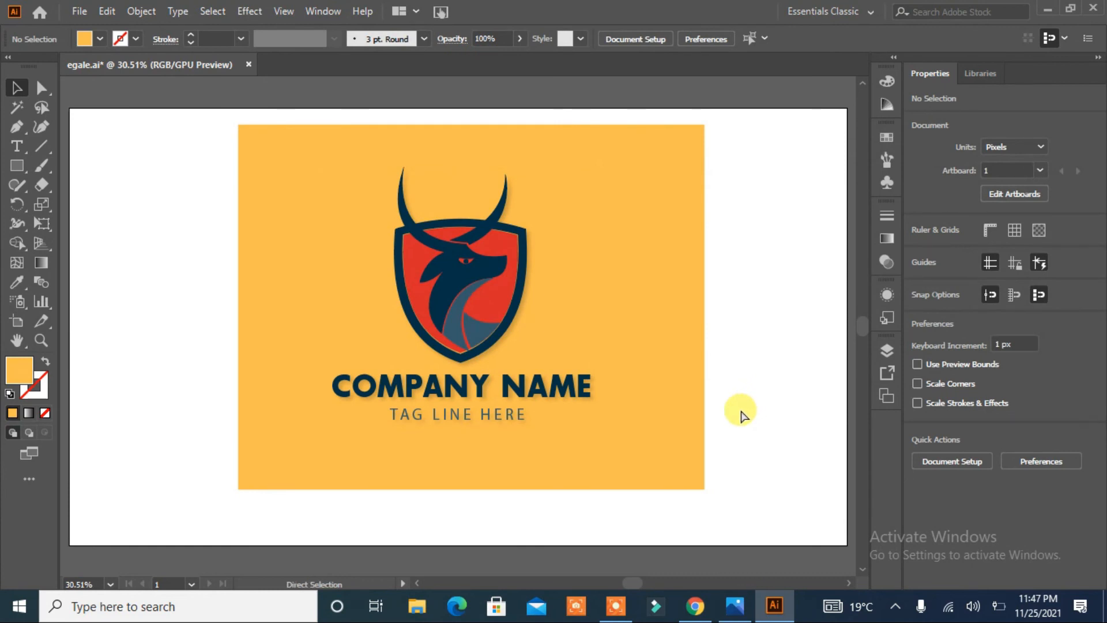
key("ctrl+minus")
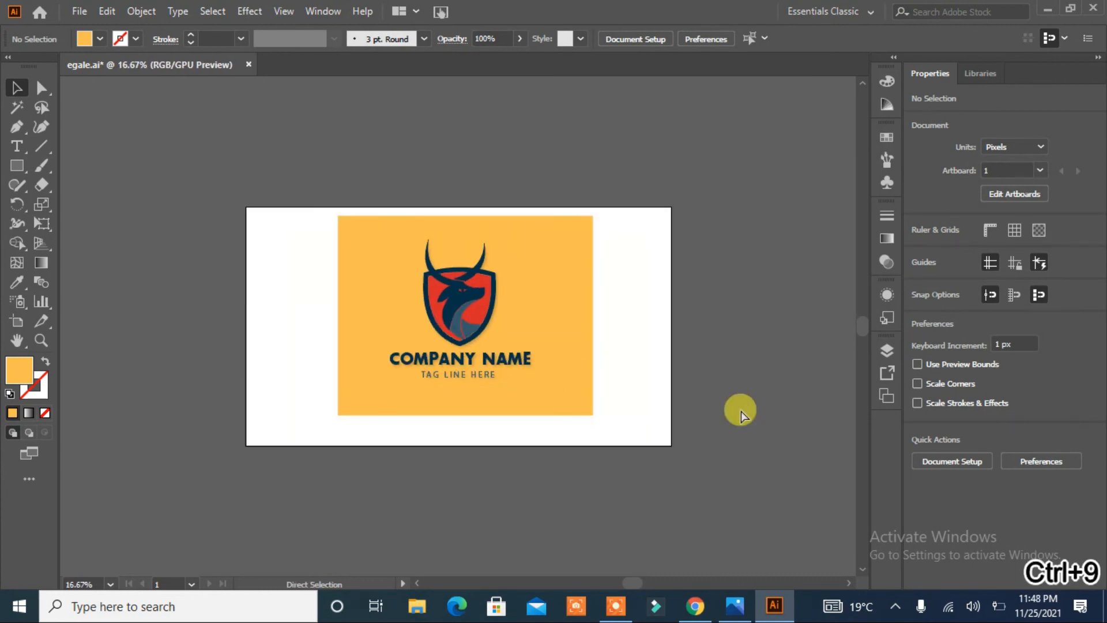
key("ctrl+plus")
key("ctrl+plus")
key("ctrl+plus")
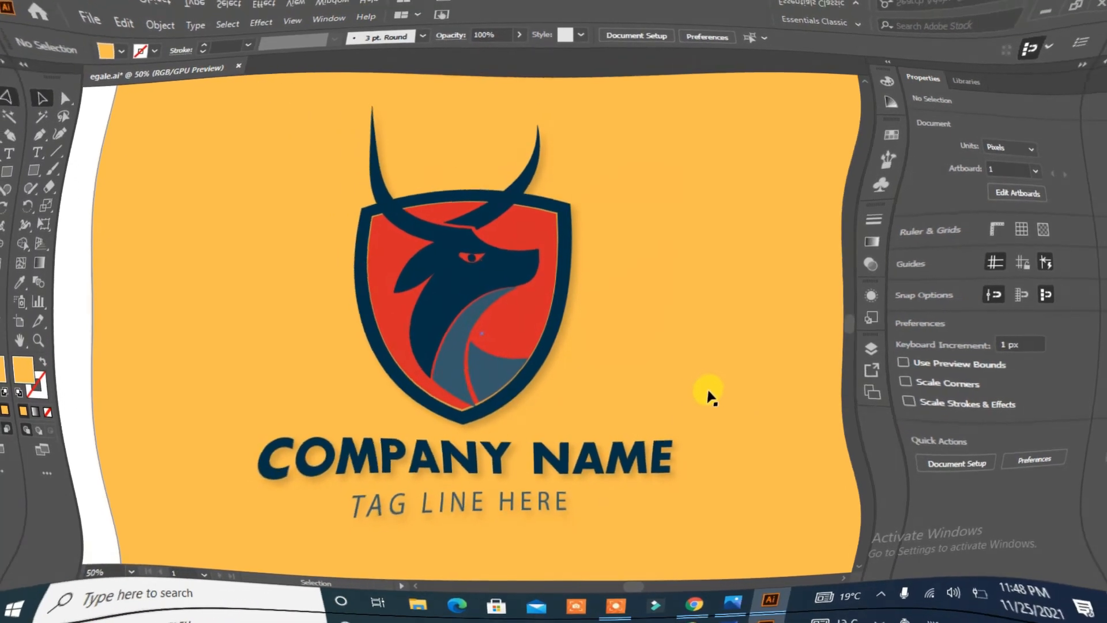